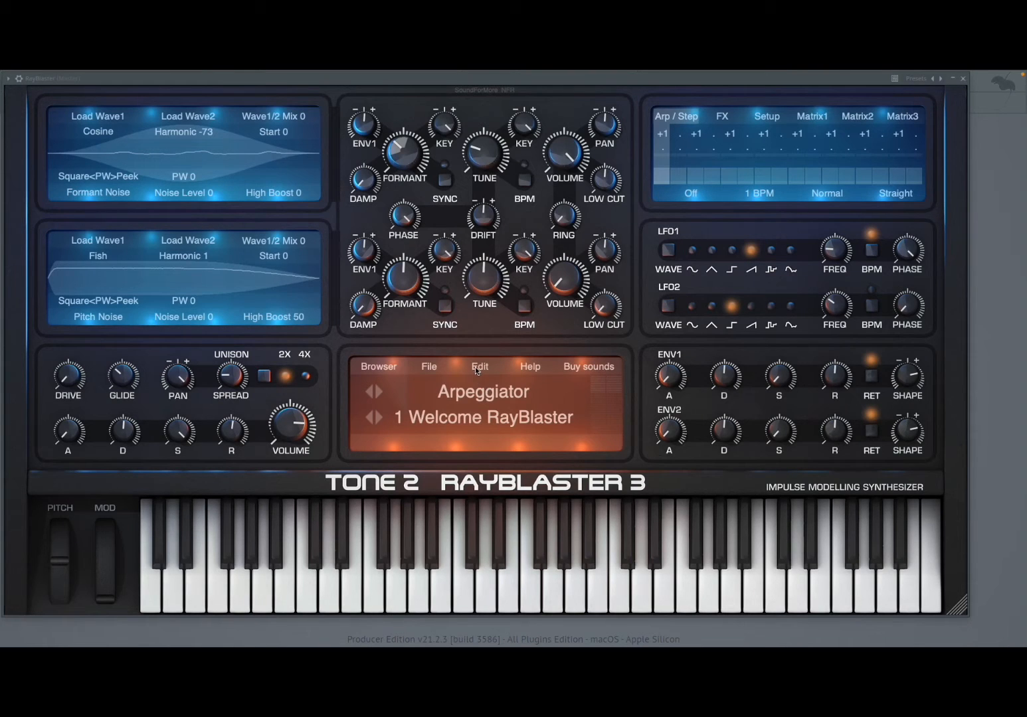
# Reset the synth to the Init patch and load PianoNote.wav from the Desktop as oscillator 1's first waveform
pyautogui.click(475, 367)
pyautogui.click(455, 381)
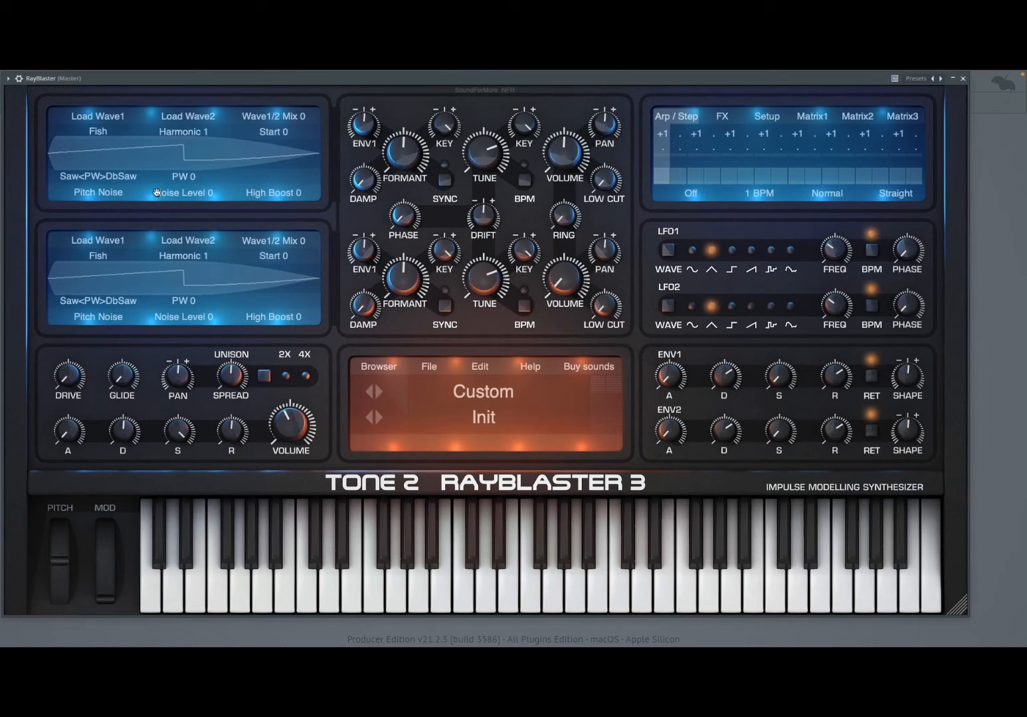
pyautogui.click(112, 119)
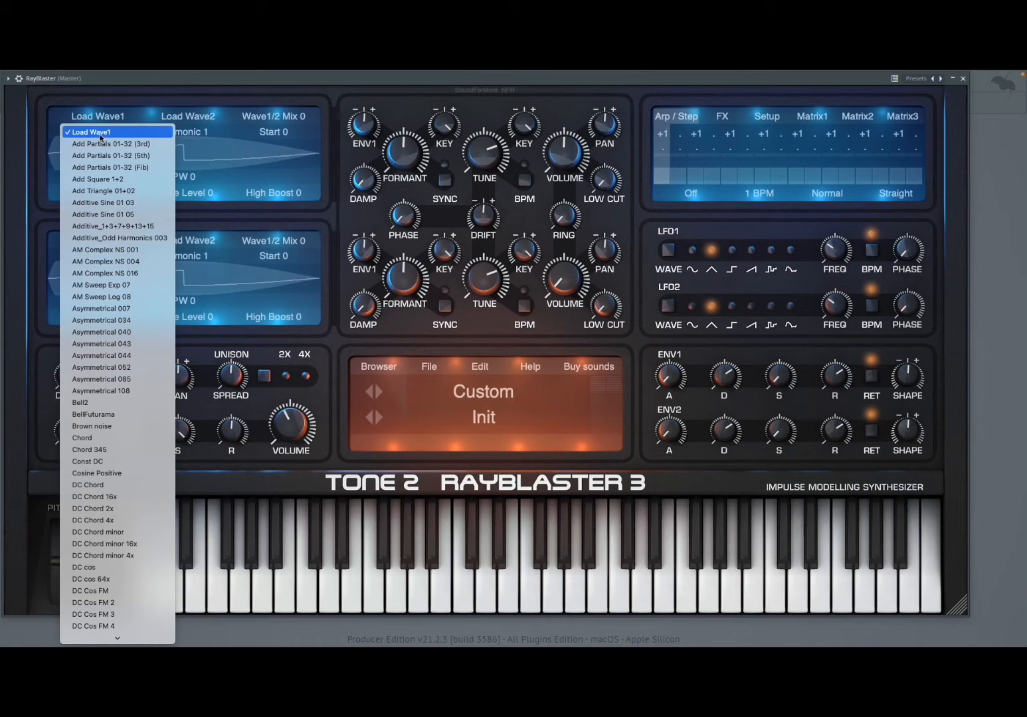
pyautogui.click(101, 135)
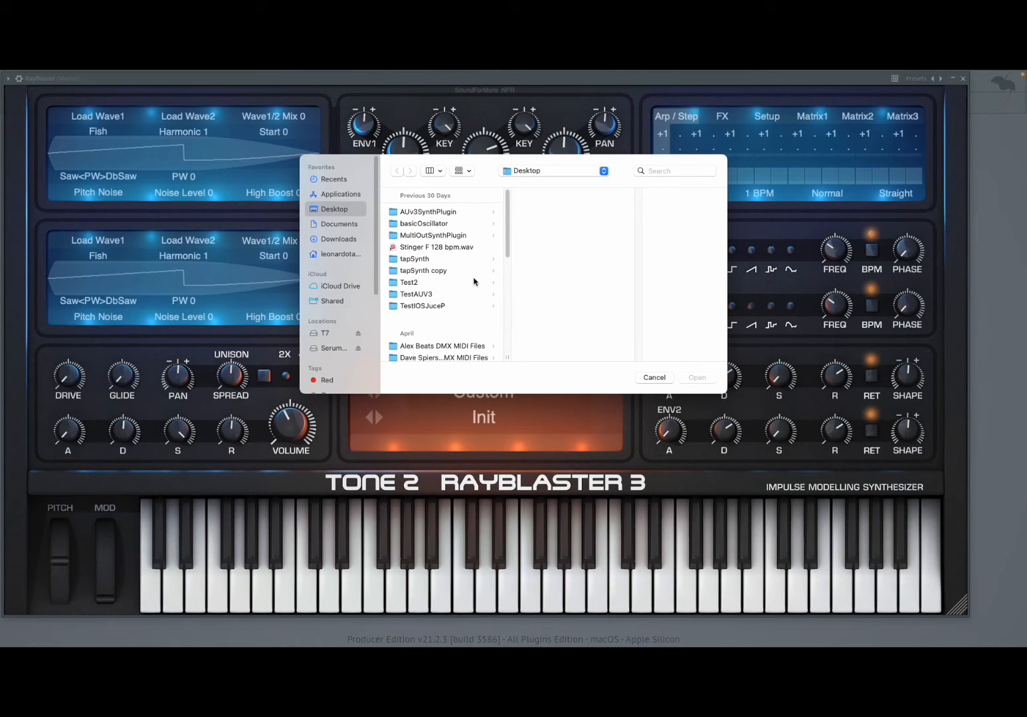
pyautogui.scroll(-10, 456, 293)
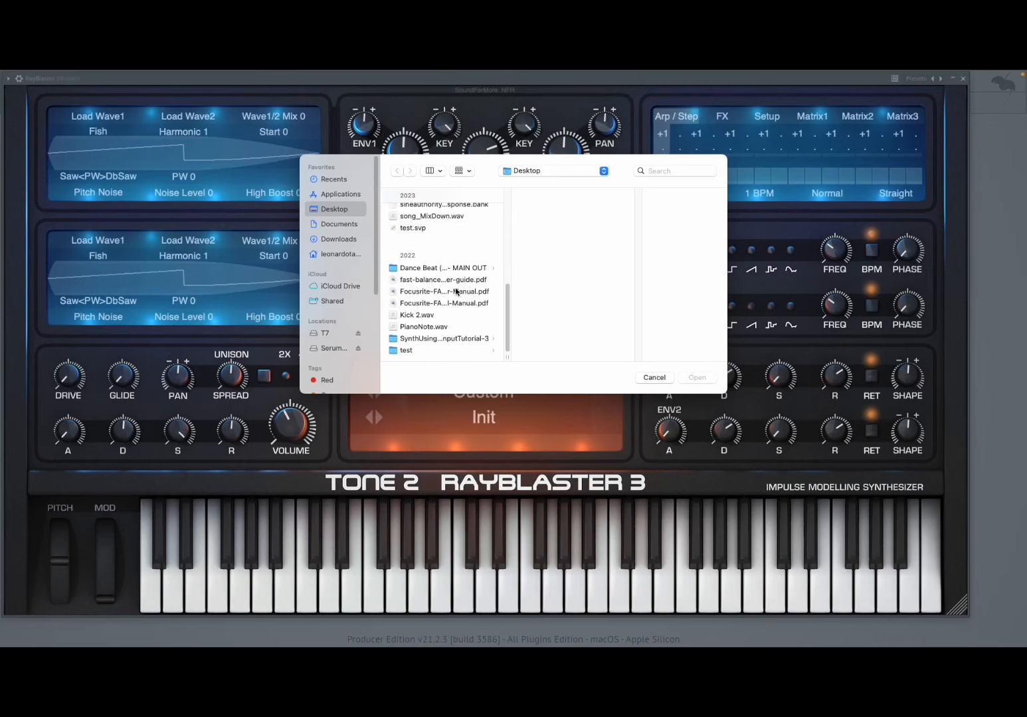
pyautogui.click(418, 327)
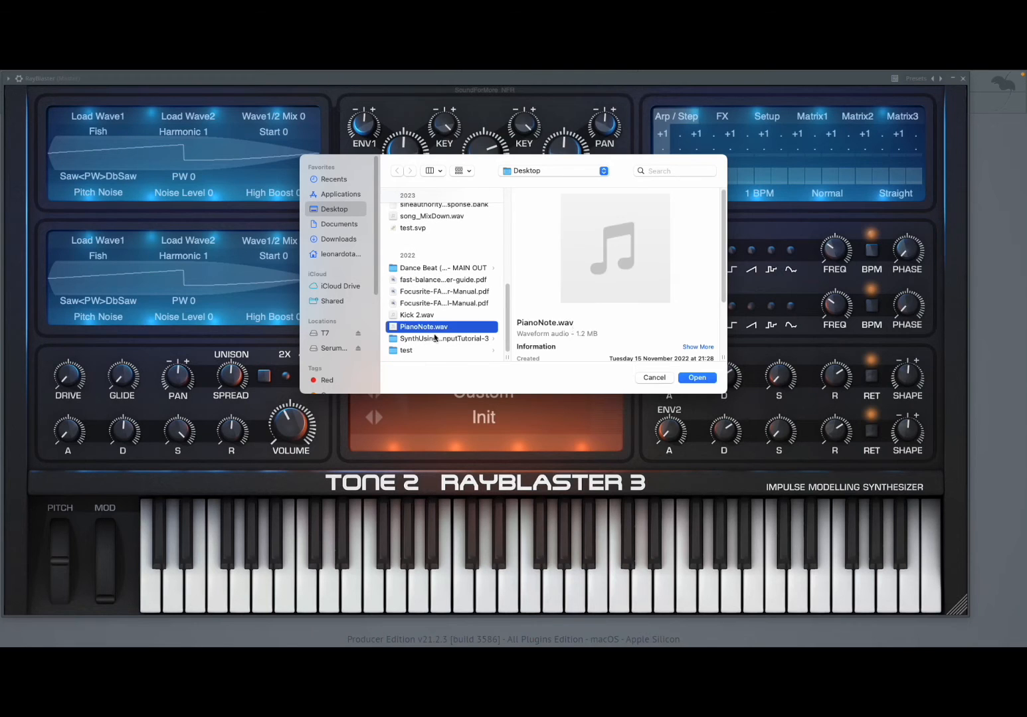
pyautogui.click(695, 378)
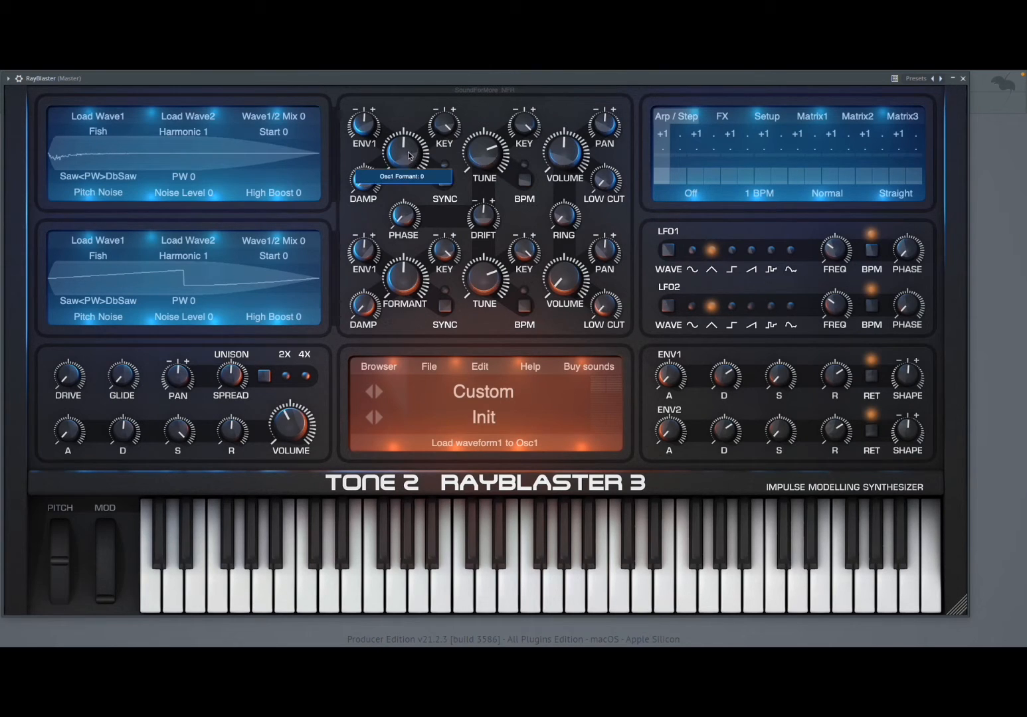
# Set oscillator 1's formant to -200 and its tune to -3 octaves
pyautogui.moveTo(408, 152); pyautogui.dragTo(334, 174)
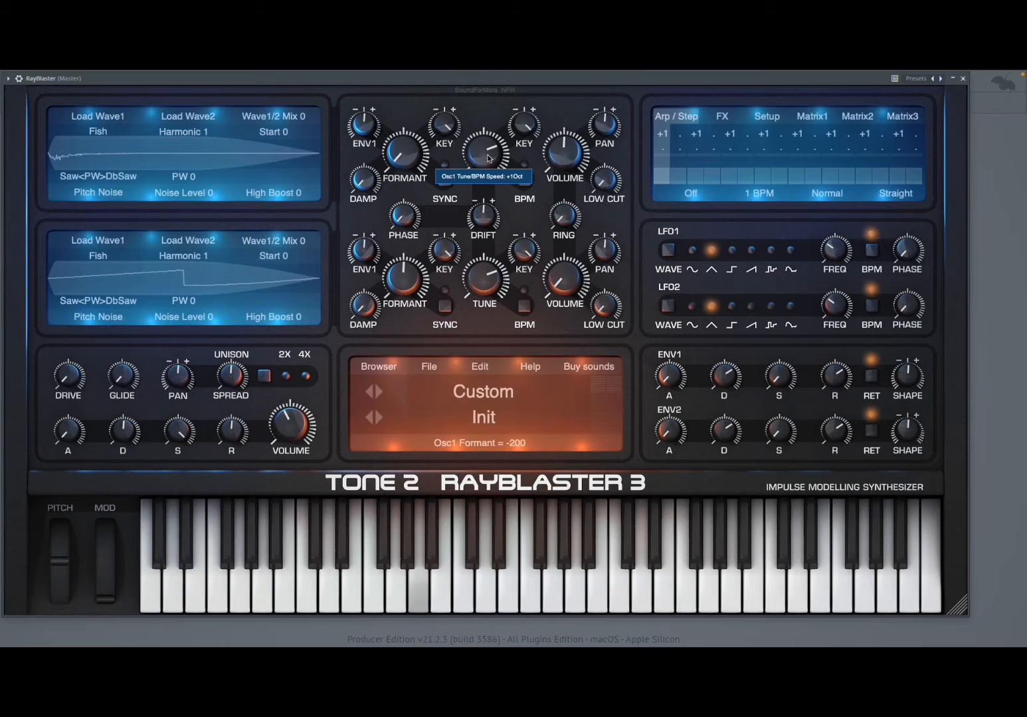
pyautogui.moveTo(489, 158); pyautogui.dragTo(376, 218)
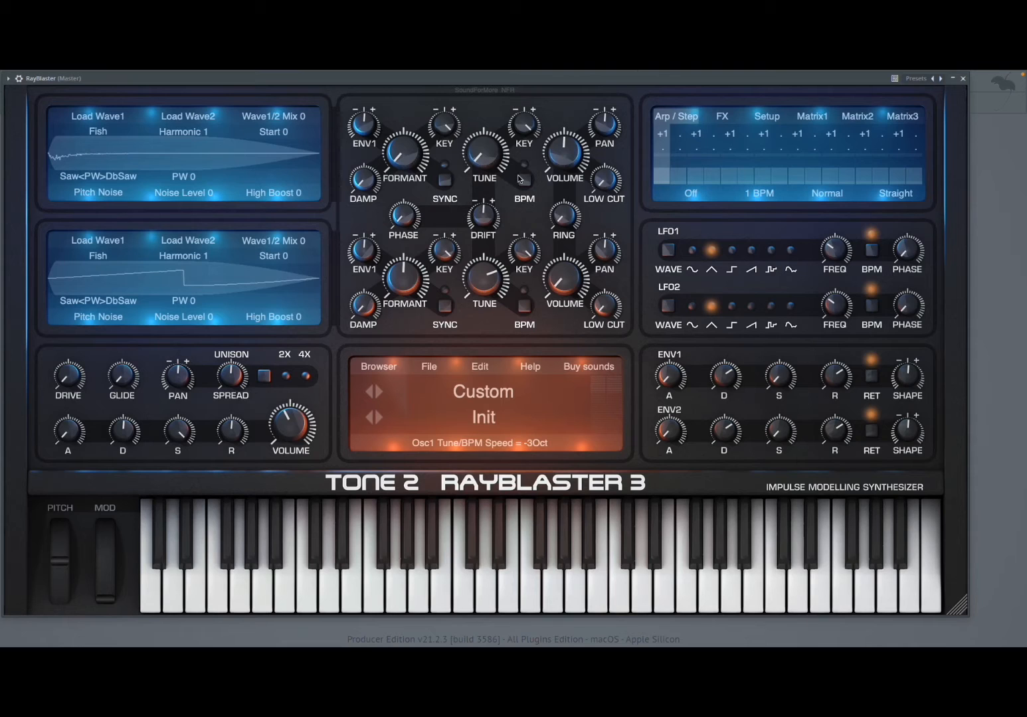
pyautogui.moveTo(482, 165)
pyautogui.click(99, 133)
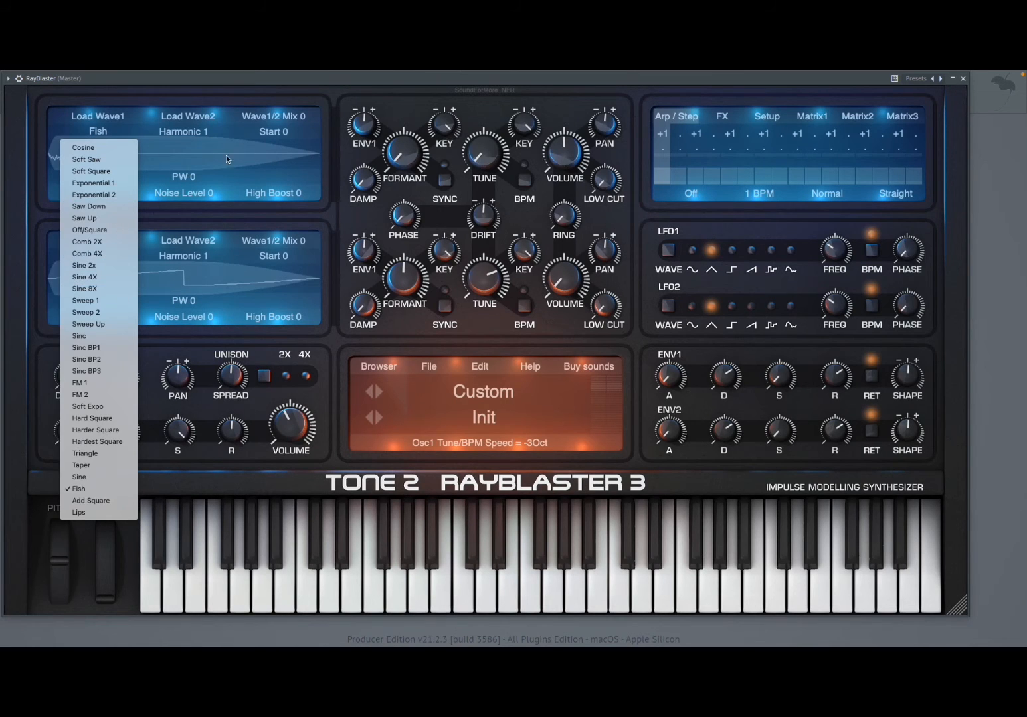
pyautogui.click(233, 135)
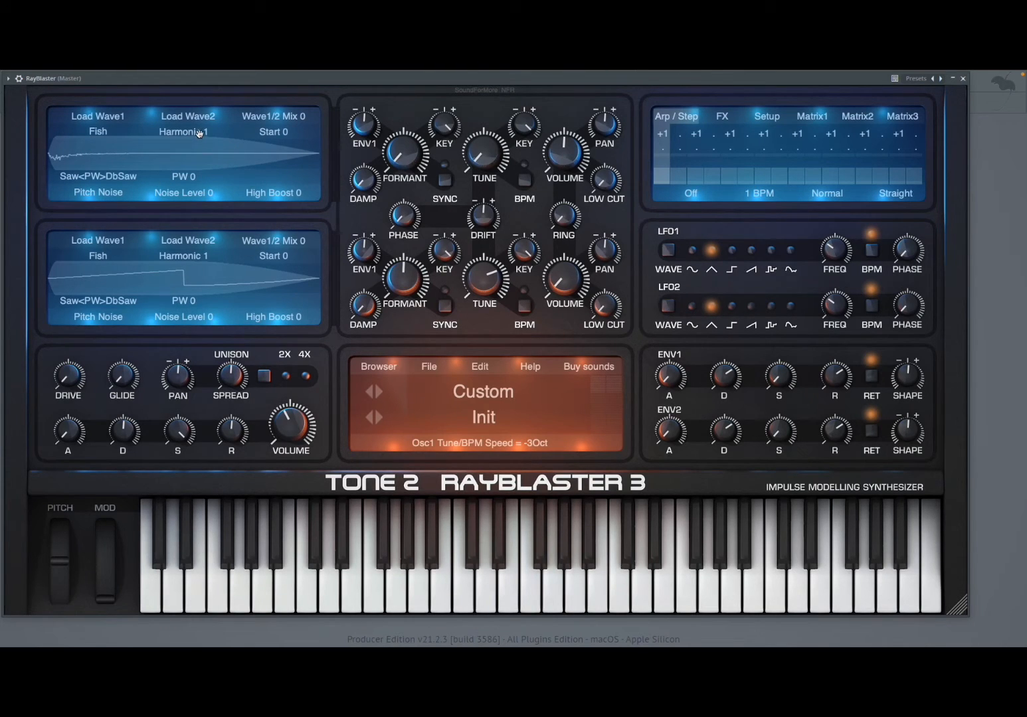
# Try oscillator 1 harmonic values between 4 and -10 and settle on -3
pyautogui.moveTo(203, 133)
pyautogui.moveTo(195, 133); pyautogui.dragTo(209, 132)
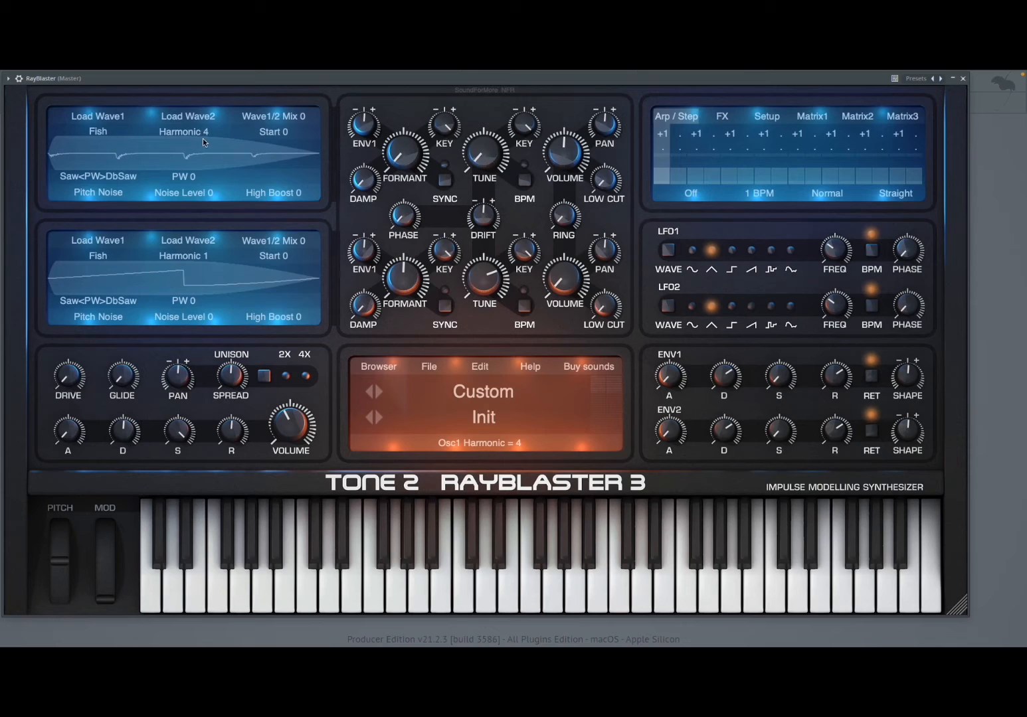
pyautogui.moveTo(206, 135); pyautogui.dragTo(183, 134)
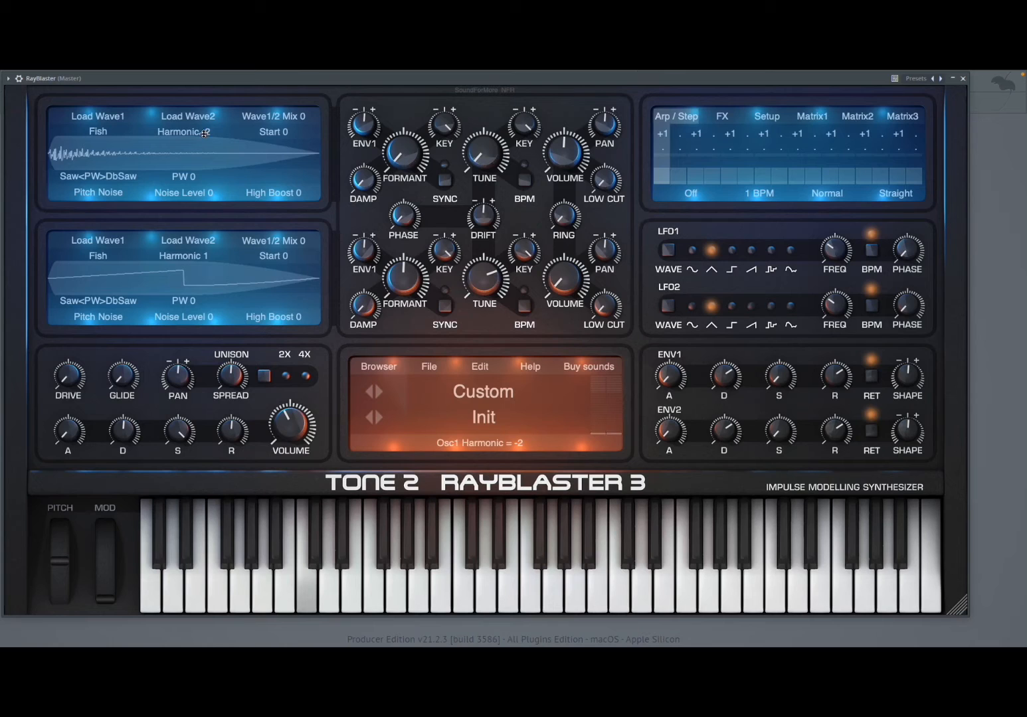
pyautogui.scroll(-3, 199, 134)
pyautogui.scroll(-2, 199, 133)
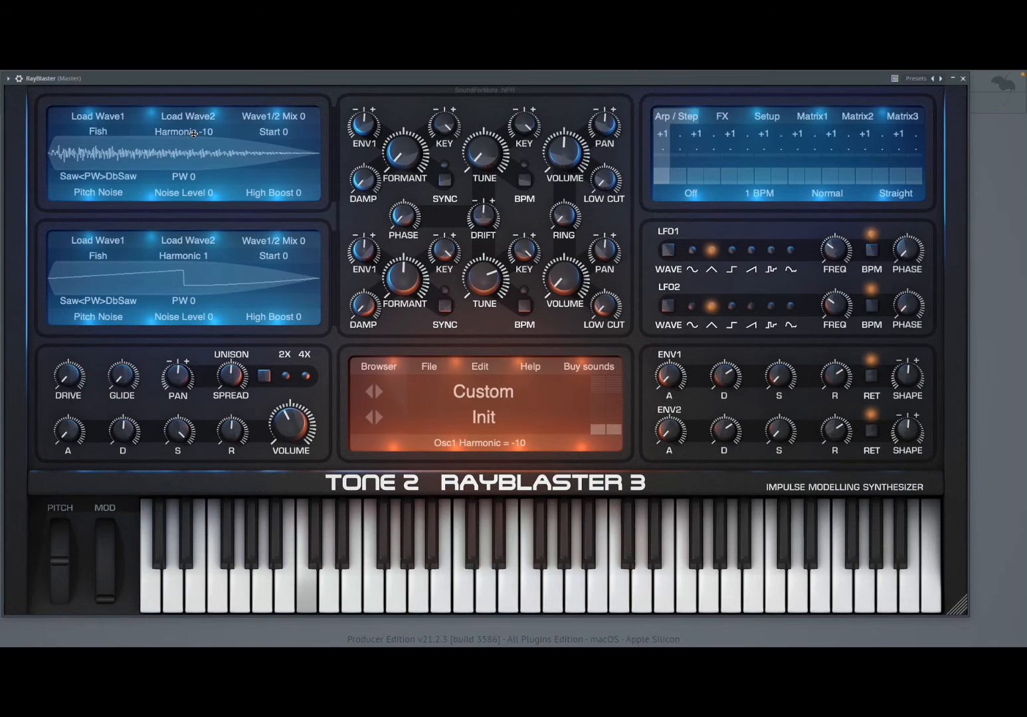
pyautogui.scroll(3, 199, 134)
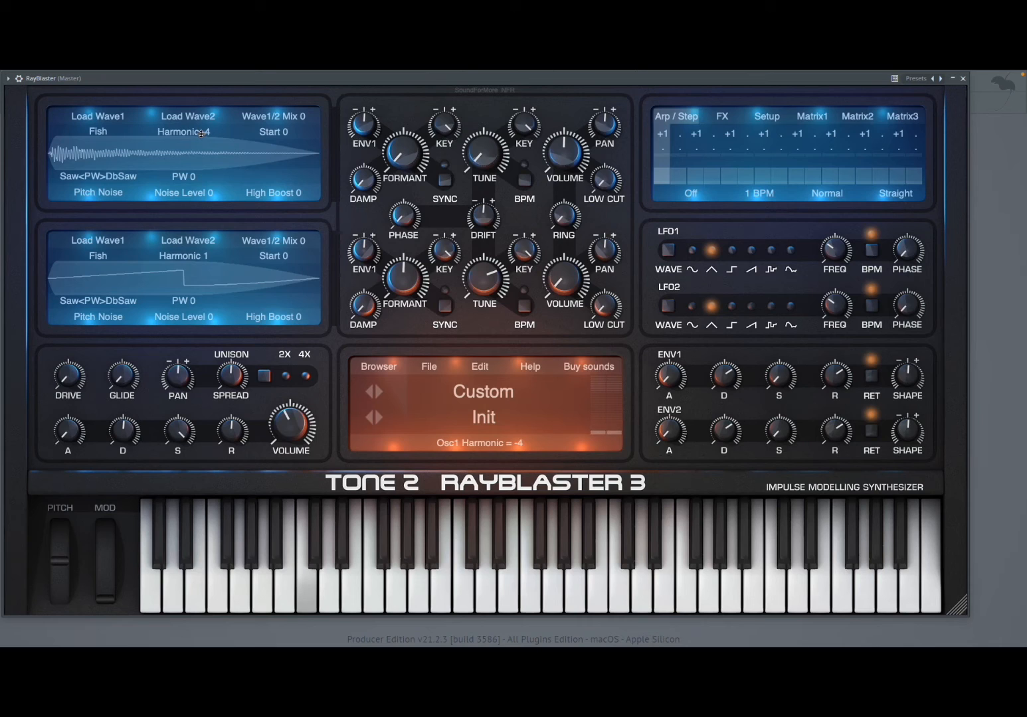
pyautogui.scroll(1, 201, 133)
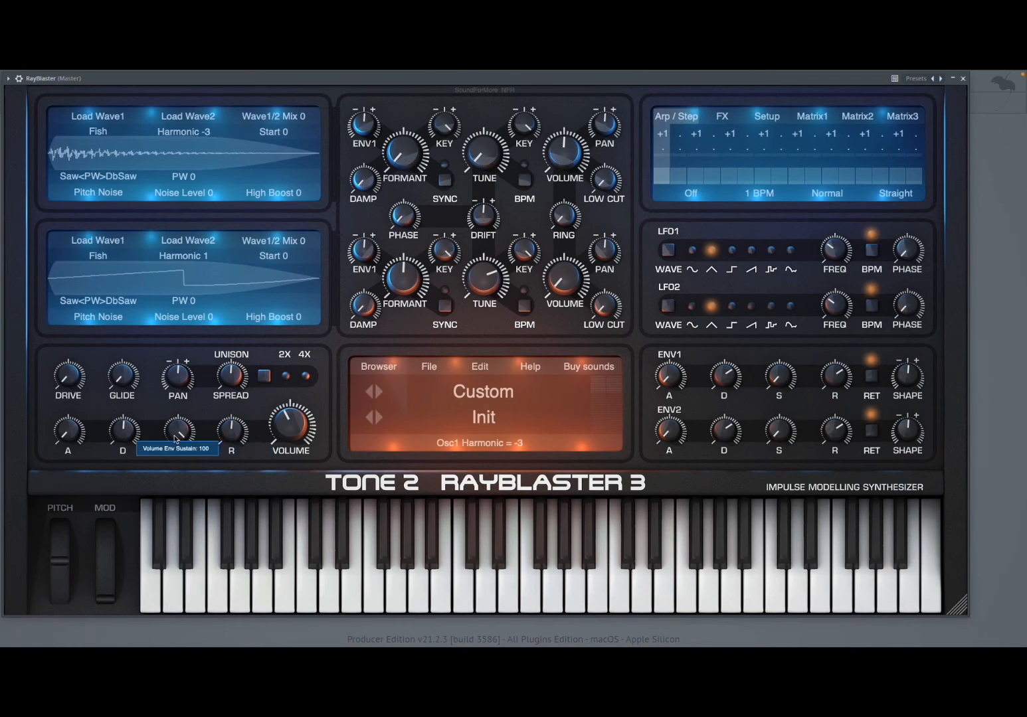
# Set the volume envelope's sustain to 0 and the master volume to 55
pyautogui.moveTo(176, 439); pyautogui.dragTo(192, 608)
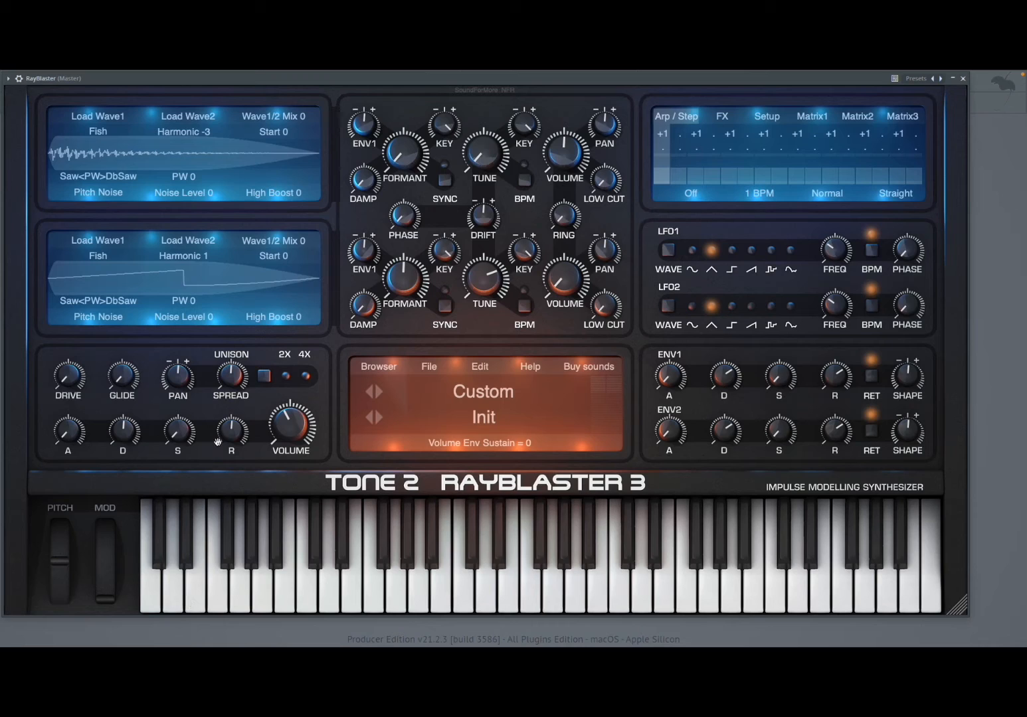
pyautogui.moveTo(218, 439)
pyautogui.moveTo(293, 420)
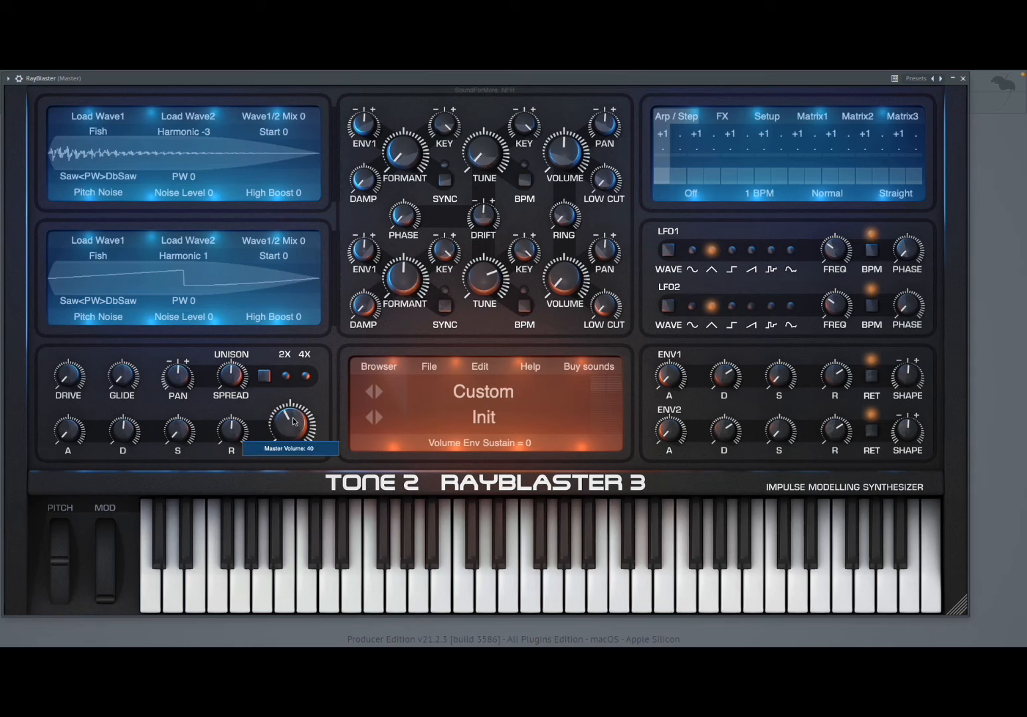
pyautogui.moveTo(293, 421); pyautogui.dragTo(314, 420)
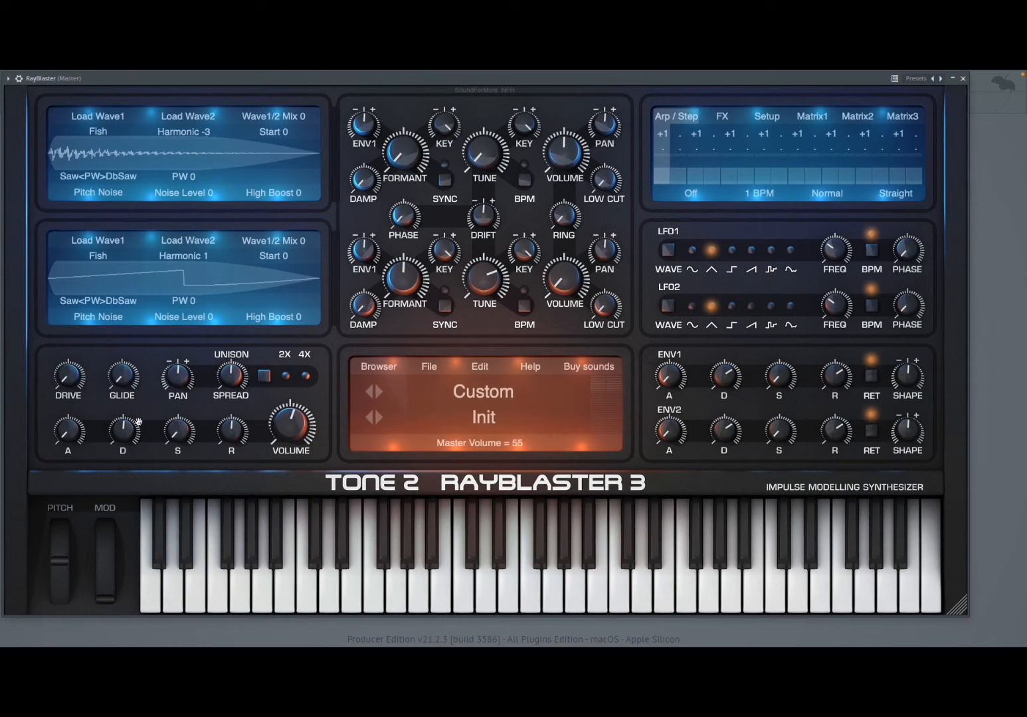
# Set oscillator 1's harmonic to -4 and the volume envelope's decay to 0.33 sec
pyautogui.moveTo(130, 429)
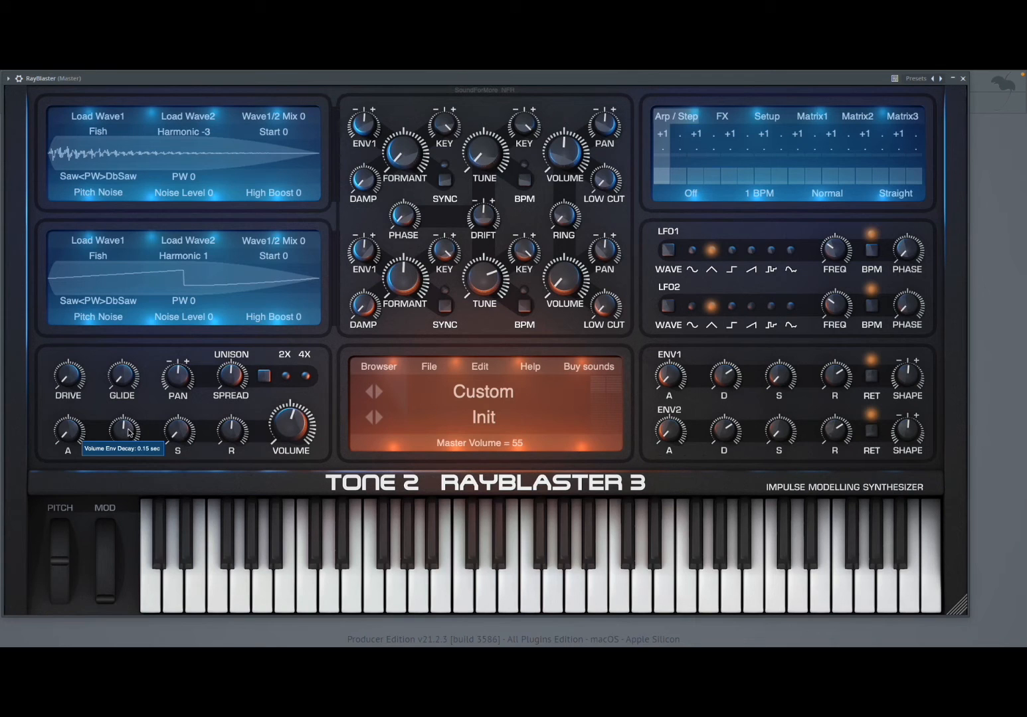
pyautogui.moveTo(128, 430); pyautogui.dragTo(138, 426)
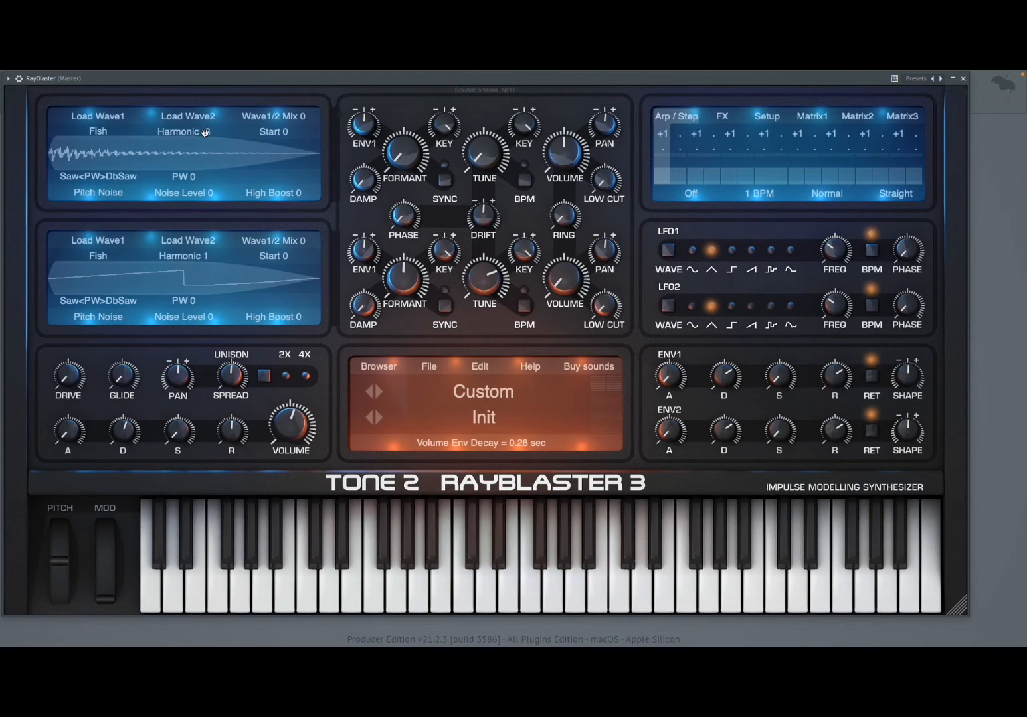
pyautogui.scroll(-4, 206, 132)
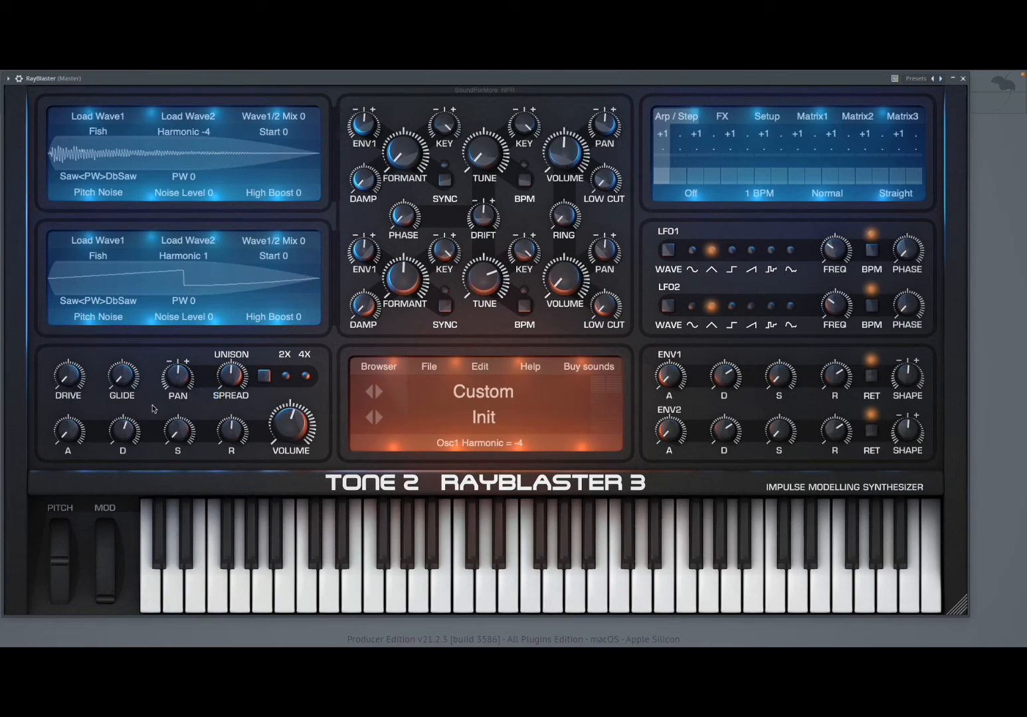
pyautogui.moveTo(131, 432)
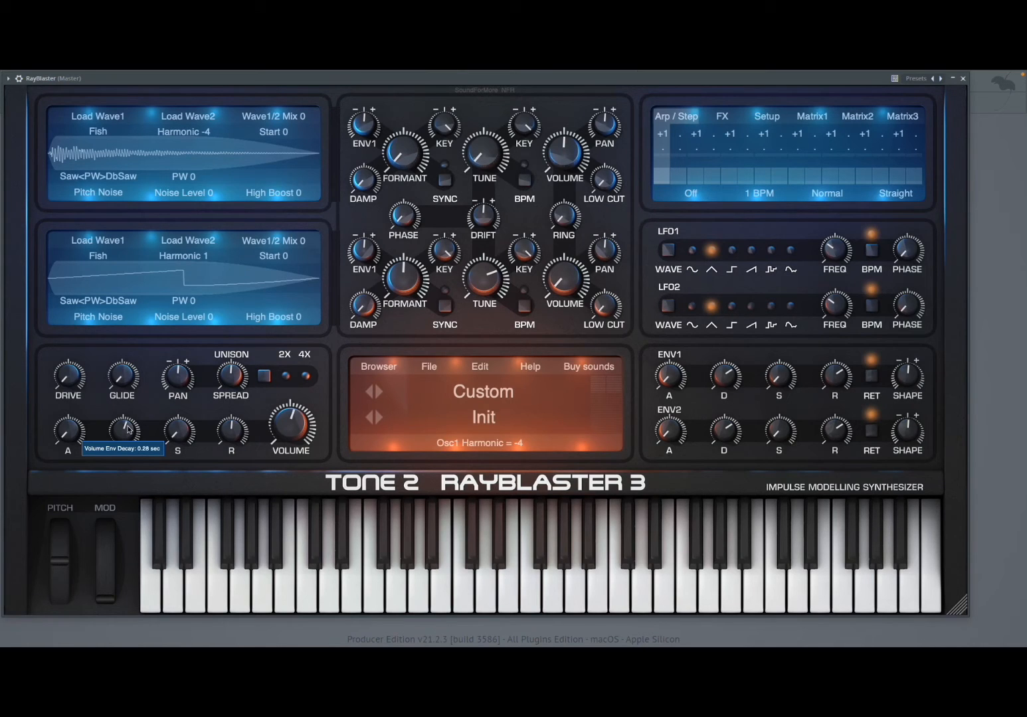
pyautogui.moveTo(129, 429); pyautogui.dragTo(148, 432)
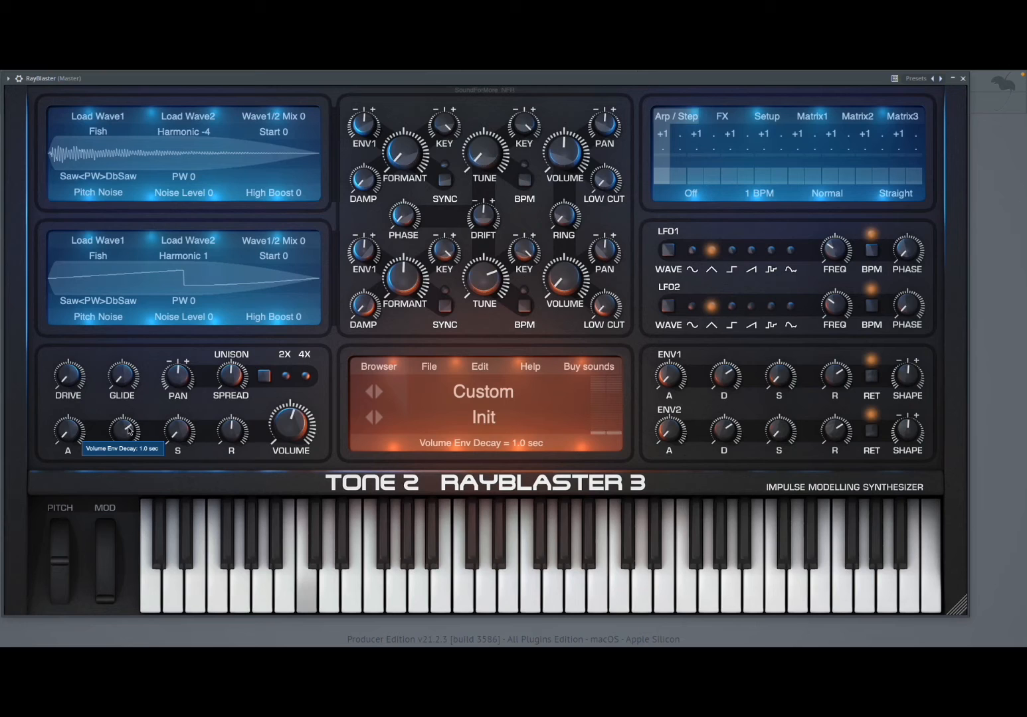
pyautogui.moveTo(129, 430)
pyautogui.mouseDown()
pyautogui.moveTo(140, 432)
pyautogui.moveTo(112, 430)
pyautogui.mouseUp()
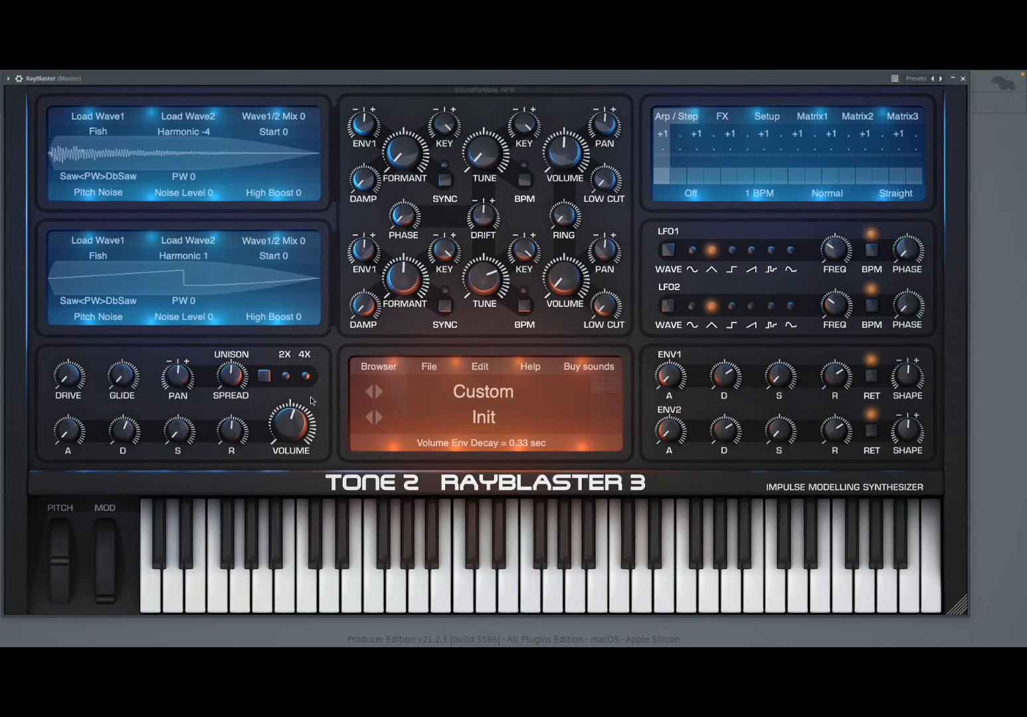
# Set the unison mode to 4X
pyautogui.click(266, 379)
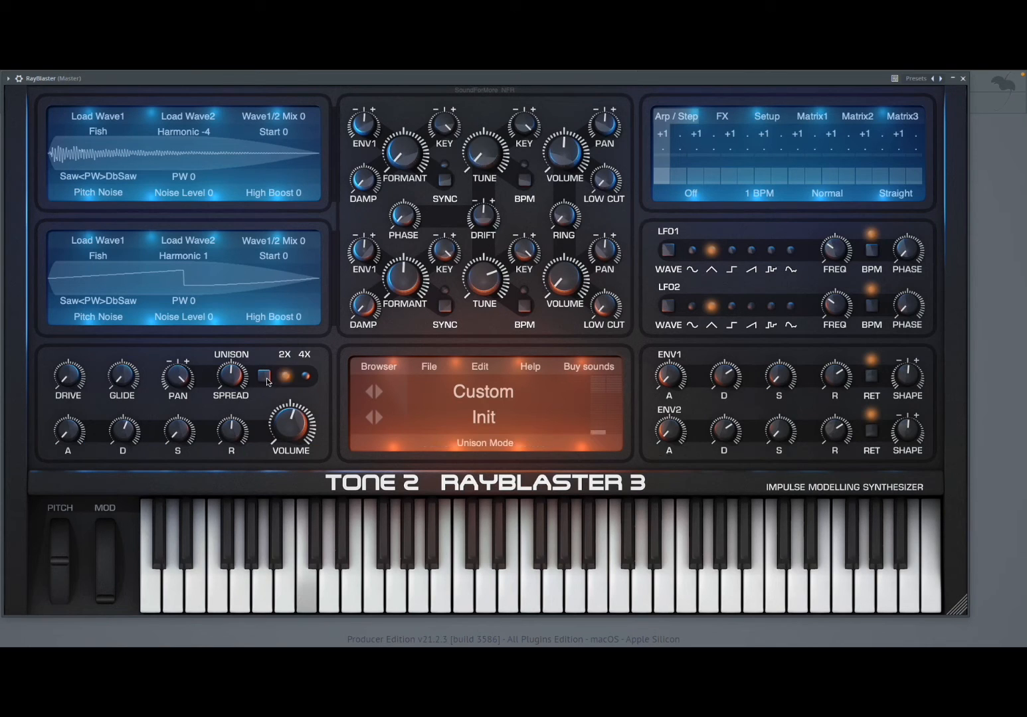
pyautogui.click(265, 377)
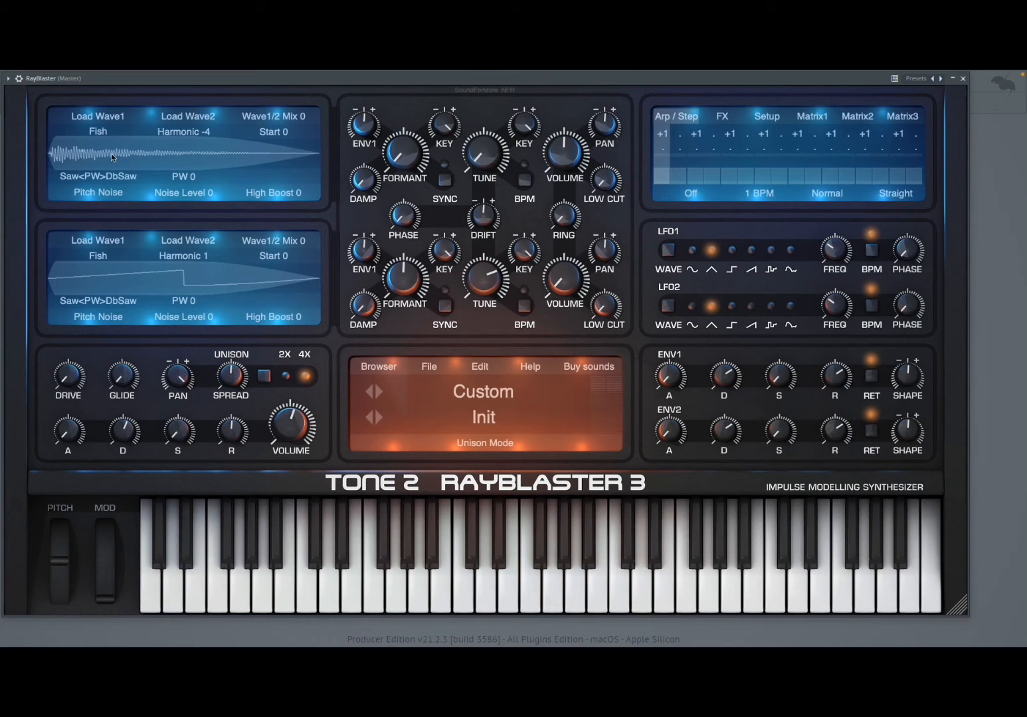
# Replace oscillator 1's first waveform with the Snare sample from the Desktop
pyautogui.click(108, 119)
pyautogui.click(106, 132)
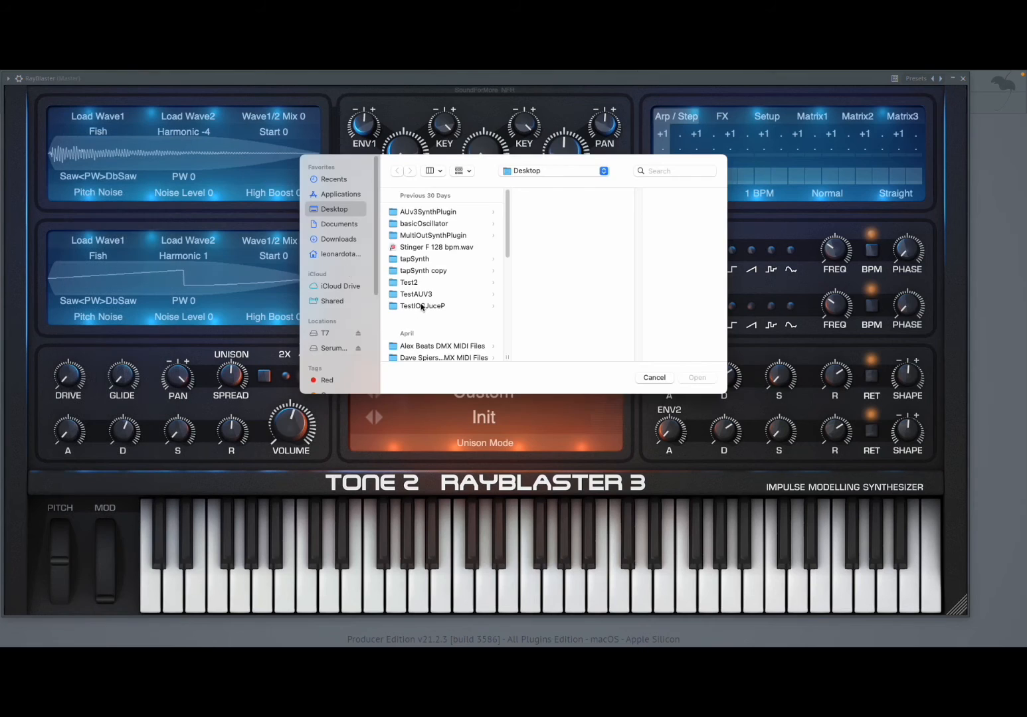
pyautogui.scroll(-5, 443, 309)
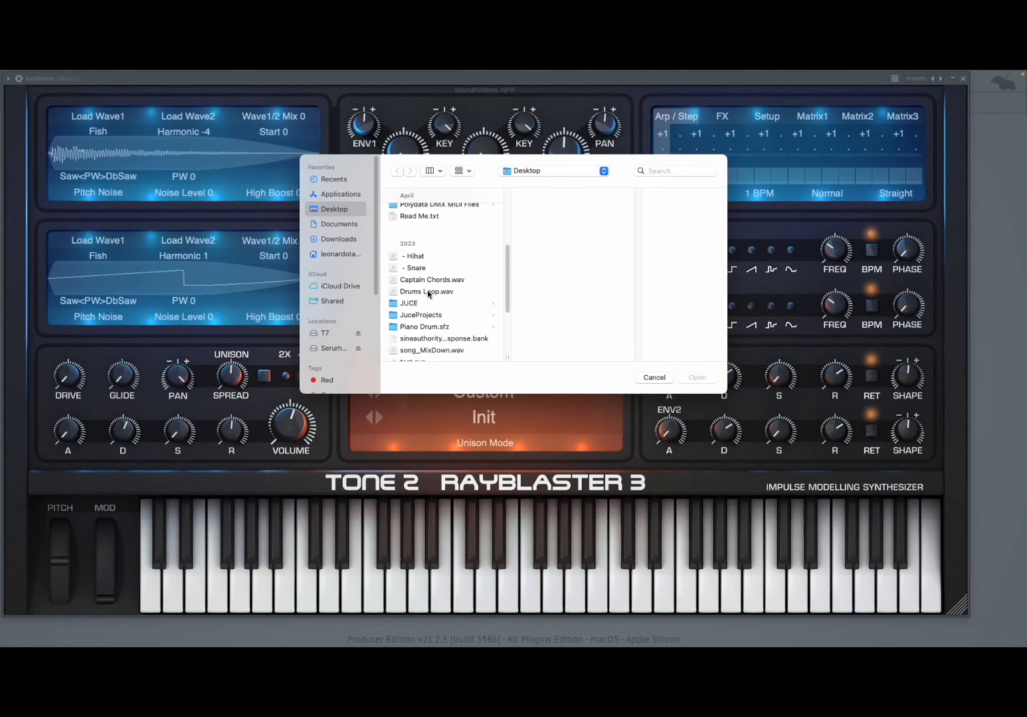
pyautogui.click(426, 268)
pyautogui.click(698, 378)
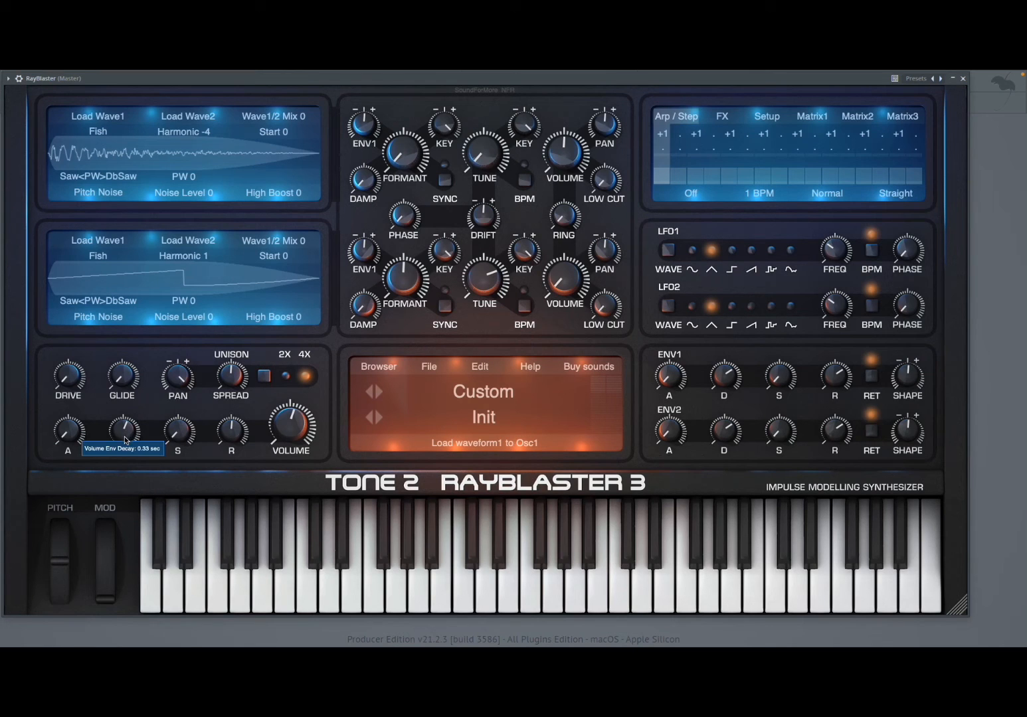
# Set oscillator 1's formant to -113 and the volume envelope's decay to 0.37 sec
pyautogui.moveTo(128, 435); pyautogui.dragTo(131, 419)
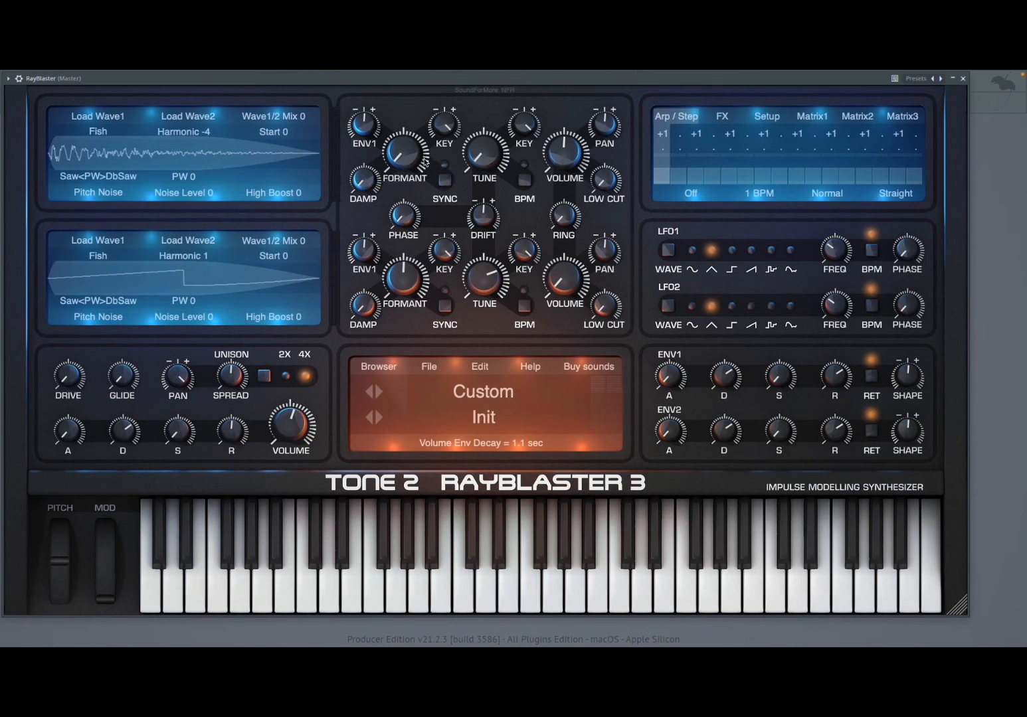
pyautogui.moveTo(408, 158)
pyautogui.moveTo(400, 158); pyautogui.dragTo(432, 160)
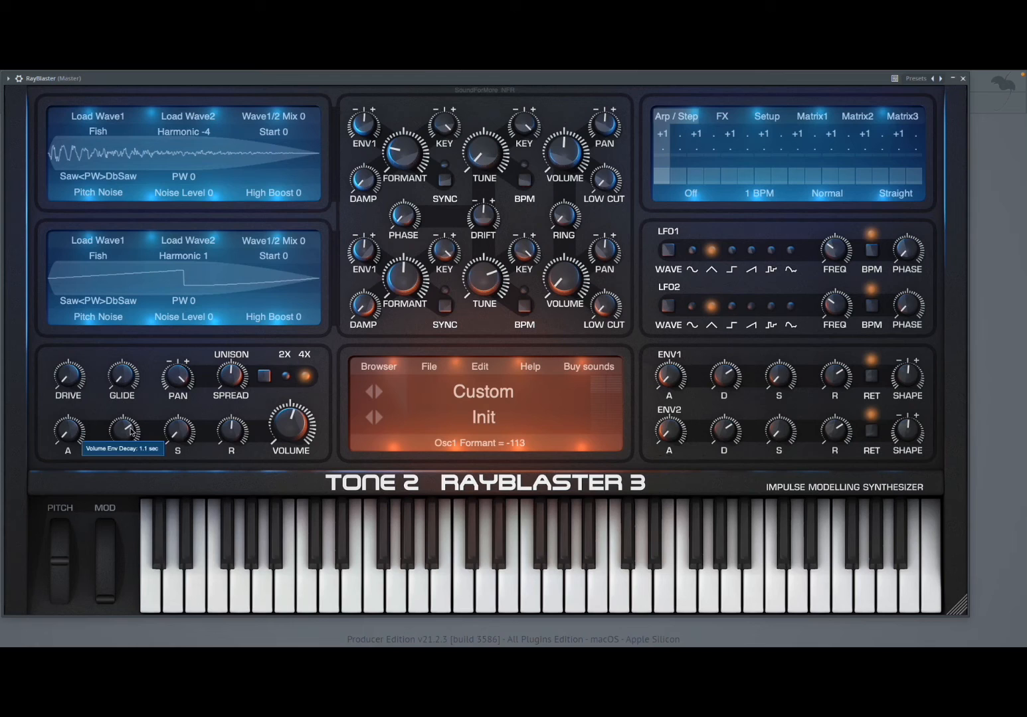
pyautogui.moveTo(127, 427); pyautogui.dragTo(126, 431)
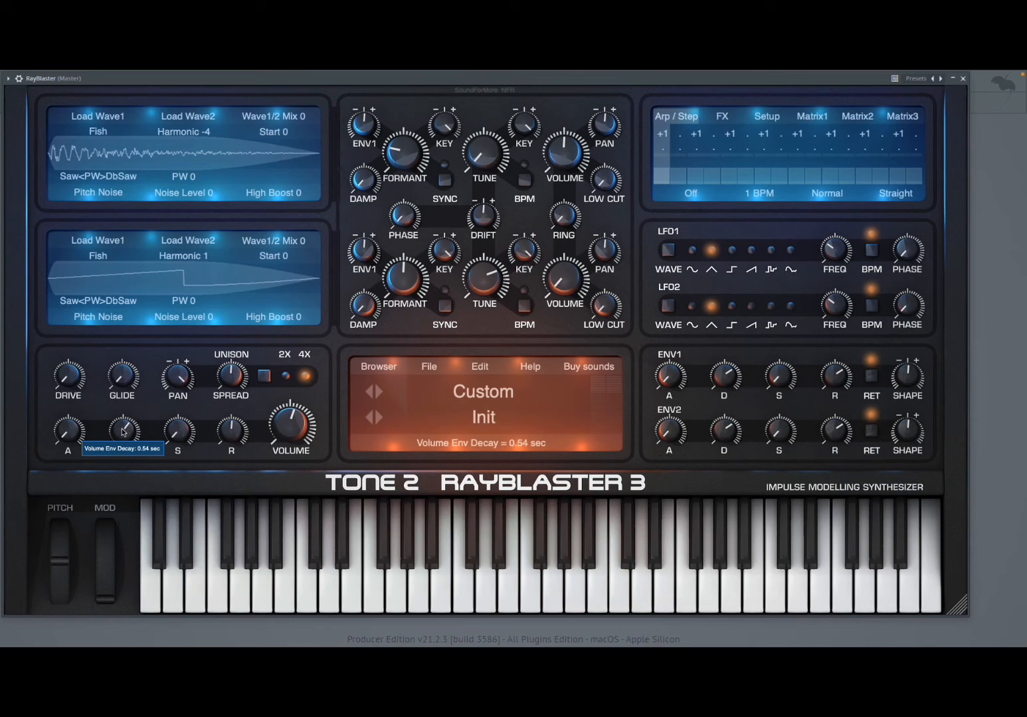
pyautogui.moveTo(122, 432); pyautogui.dragTo(122, 437)
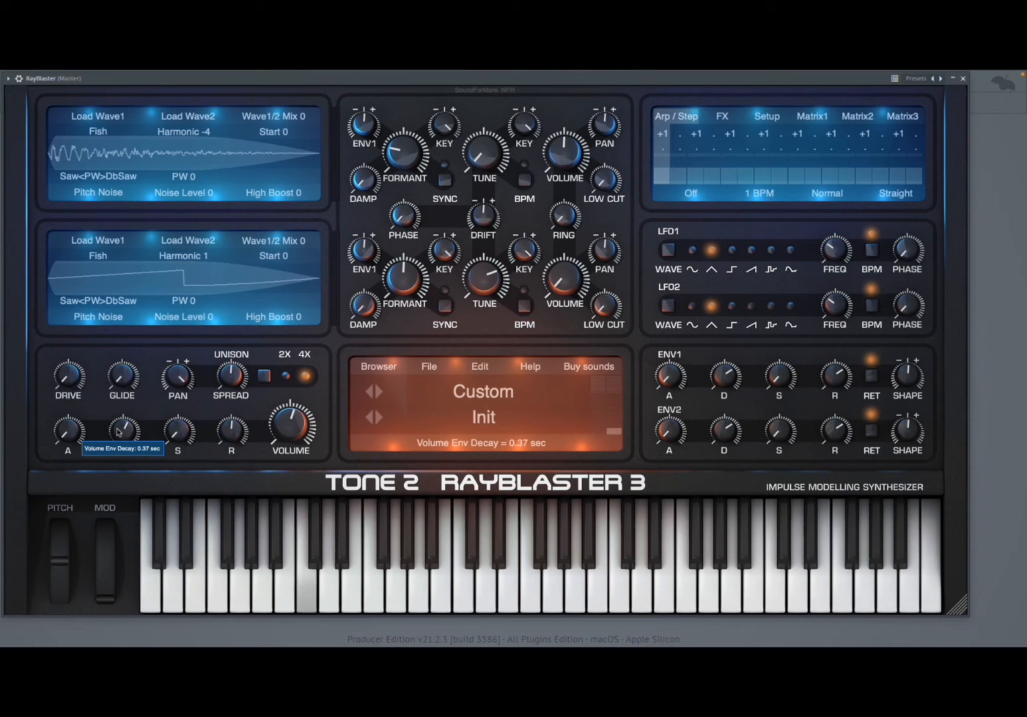
# Raise oscillator 1's formant to -9, and lower it to -79
pyautogui.moveTo(437, 158); pyautogui.dragTo(408, 157)
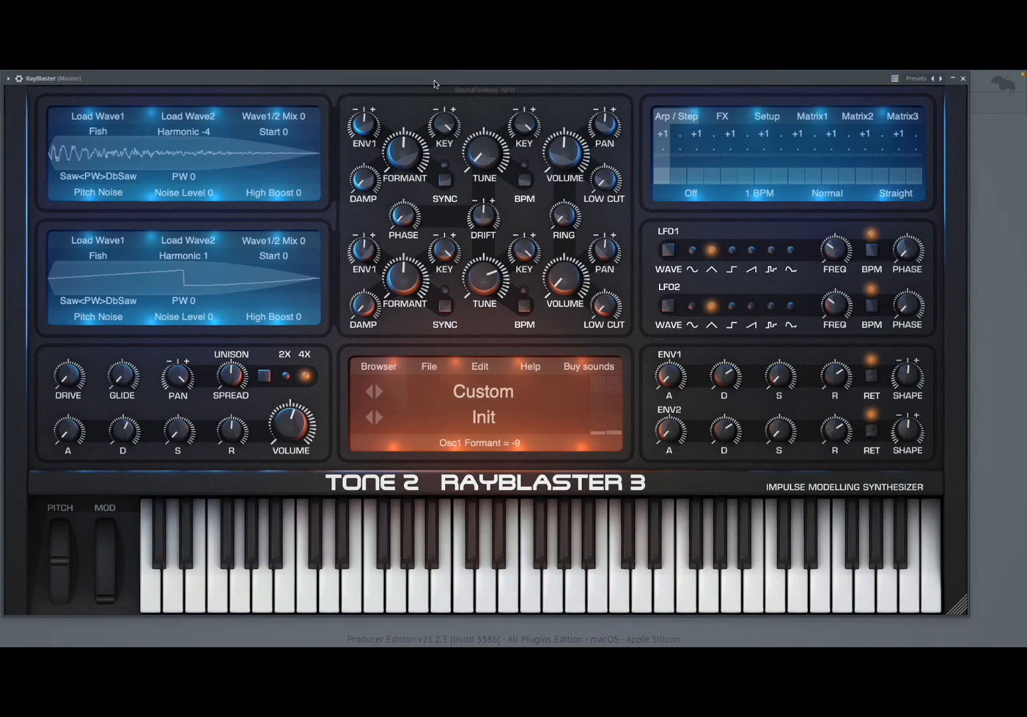
pyautogui.moveTo(397, 145)
pyautogui.moveTo(400, 143); pyautogui.dragTo(379, 150)
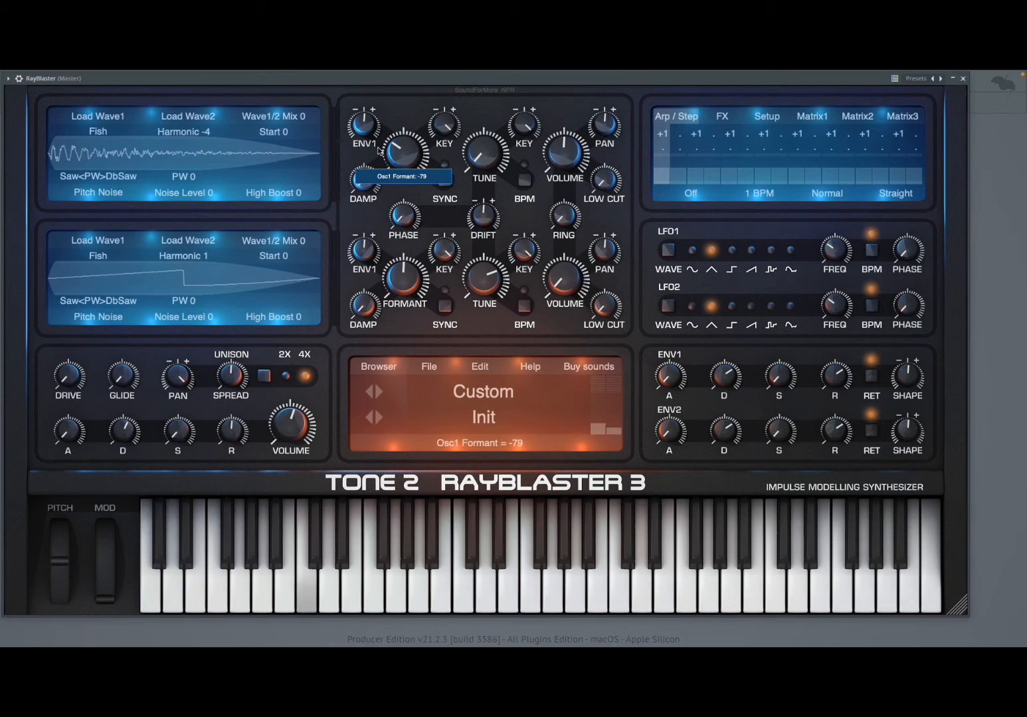
# Set the volume envelope's decay to 0.24 sec and lower oscillator 1's formant to -200
pyautogui.moveTo(122, 421); pyautogui.dragTo(118, 436)
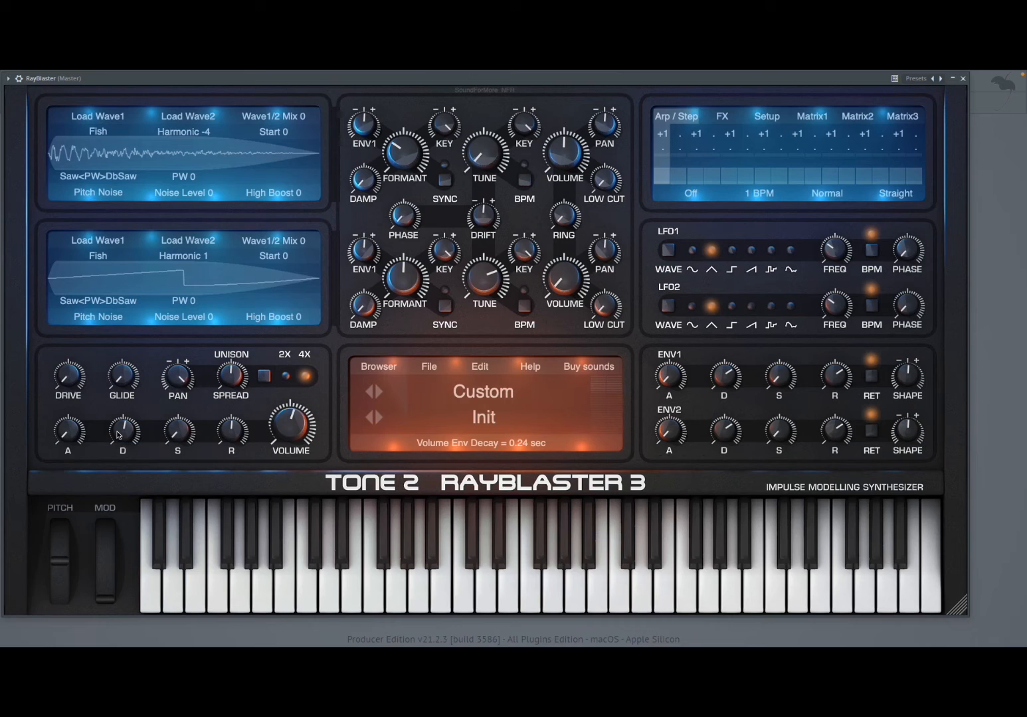
pyautogui.moveTo(127, 438)
pyautogui.scroll(-3, 126, 438)
pyautogui.moveTo(402, 148)
pyautogui.moveTo(402, 148); pyautogui.dragTo(376, 178)
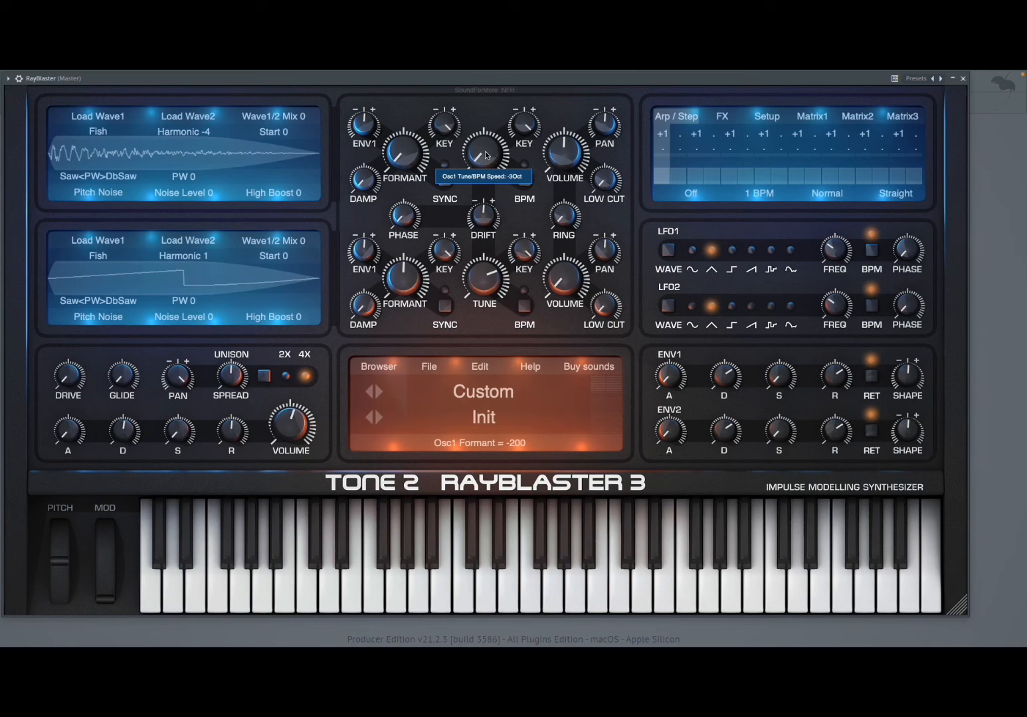
# Try oscillator 1's tune at 2/3 and at the default +0Oct, and return it to -3Oct
pyautogui.moveTo(486, 155); pyautogui.dragTo(535, 158)
pyautogui.rightClick(537, 158)
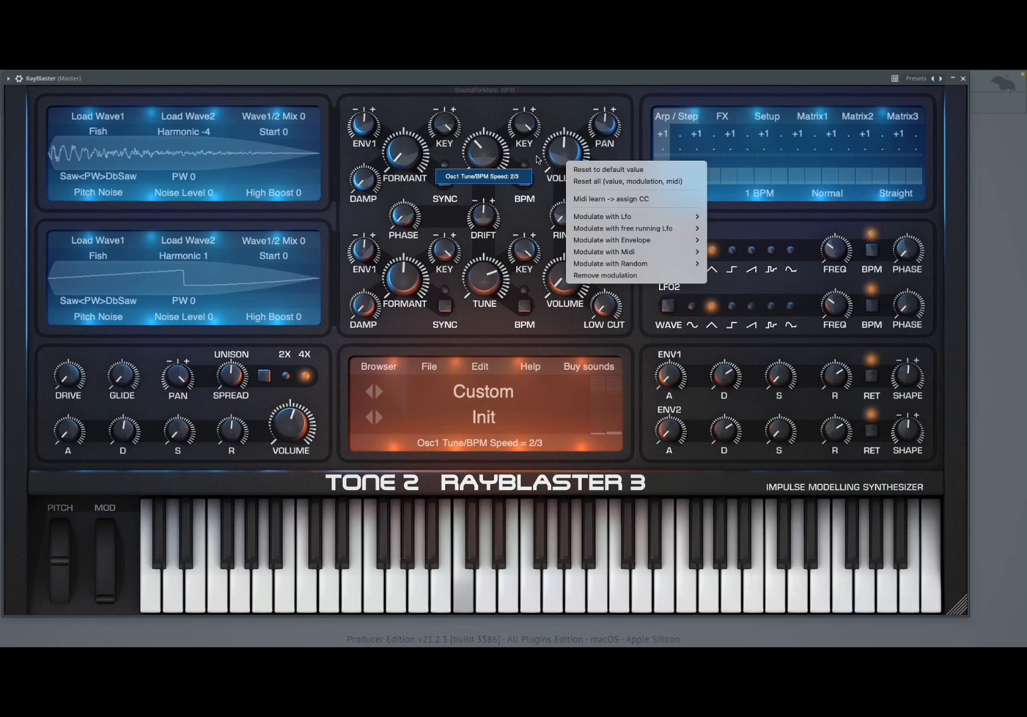
pyautogui.click(503, 156)
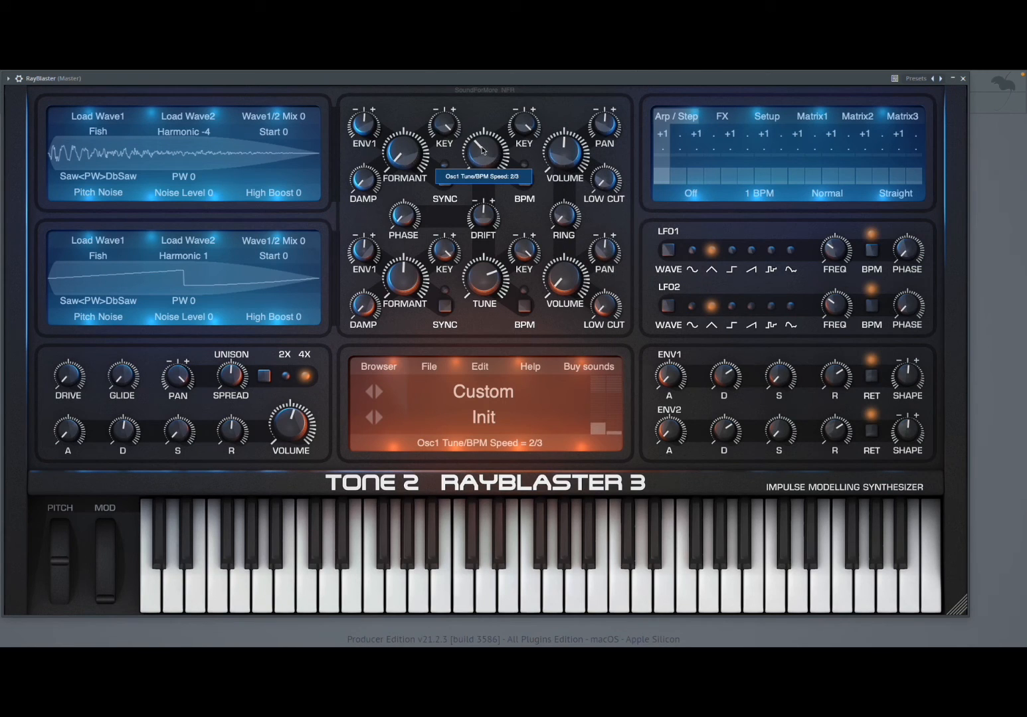
pyautogui.doubleClick(486, 133)
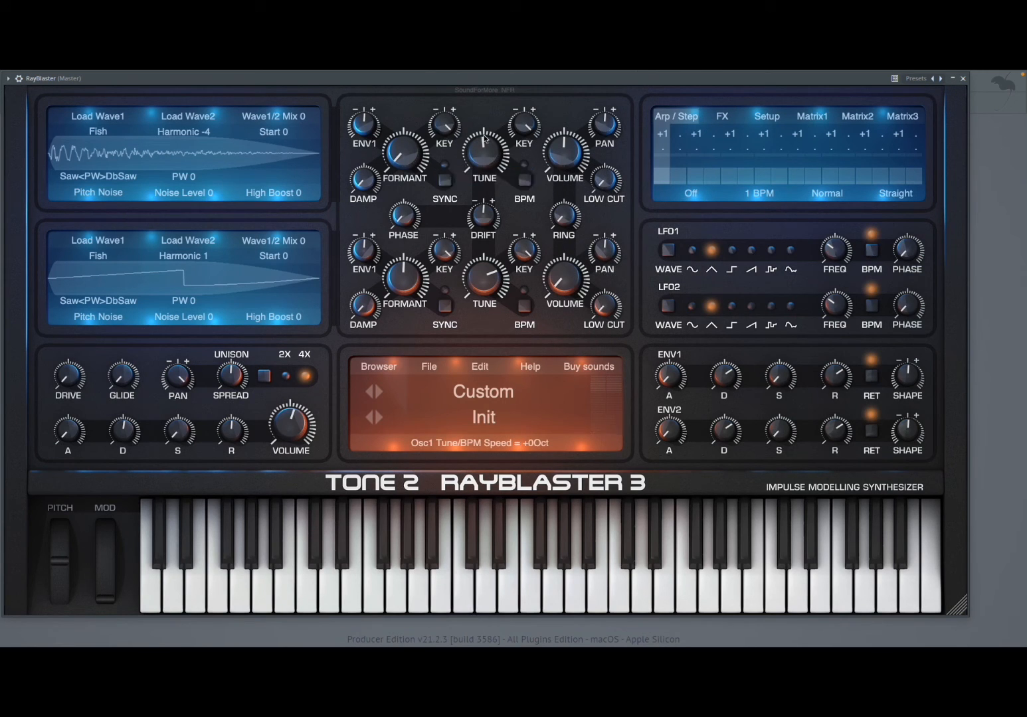
pyautogui.moveTo(482, 136); pyautogui.dragTo(372, 157)
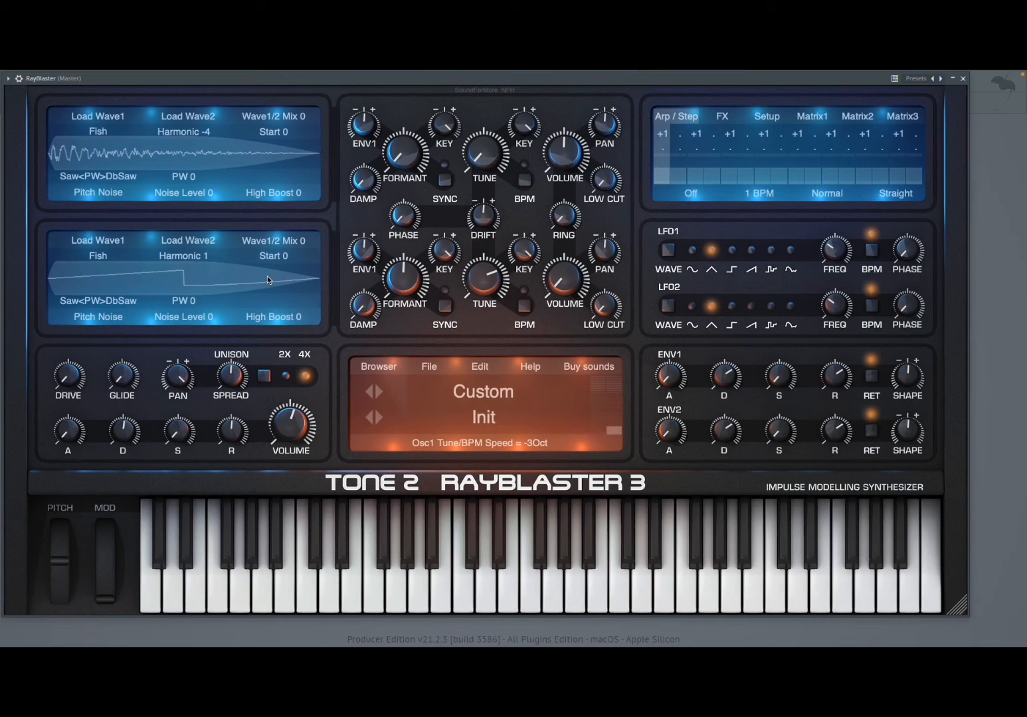
# Switch the unison mode to 2X and back to 4X
pyautogui.click(261, 379)
pyautogui.click(263, 379)
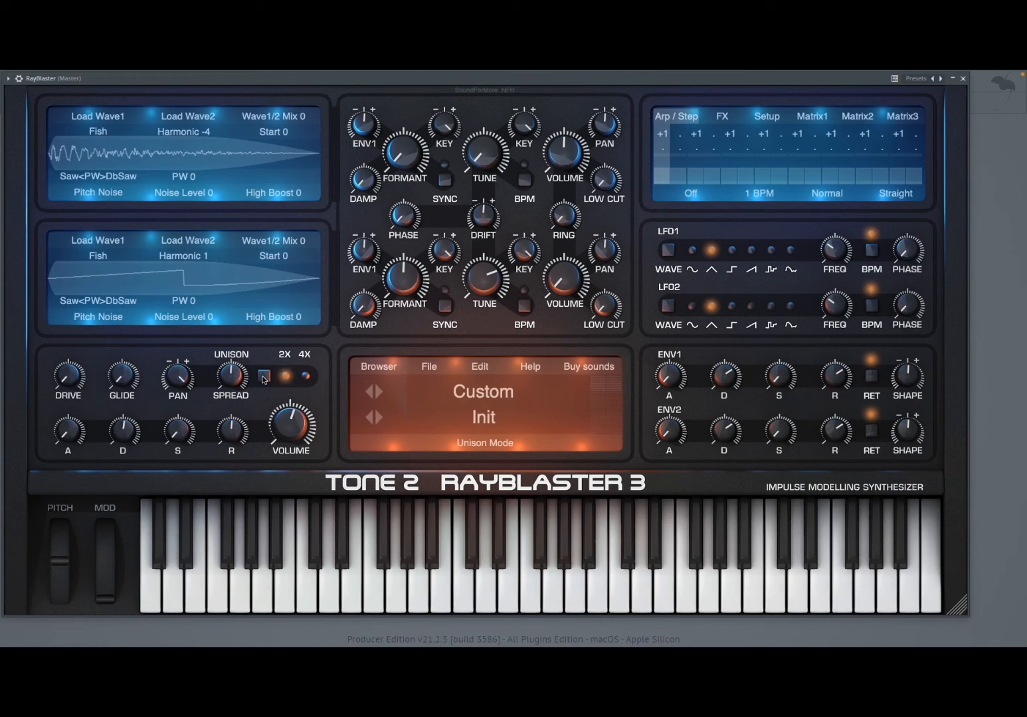
pyautogui.click(263, 379)
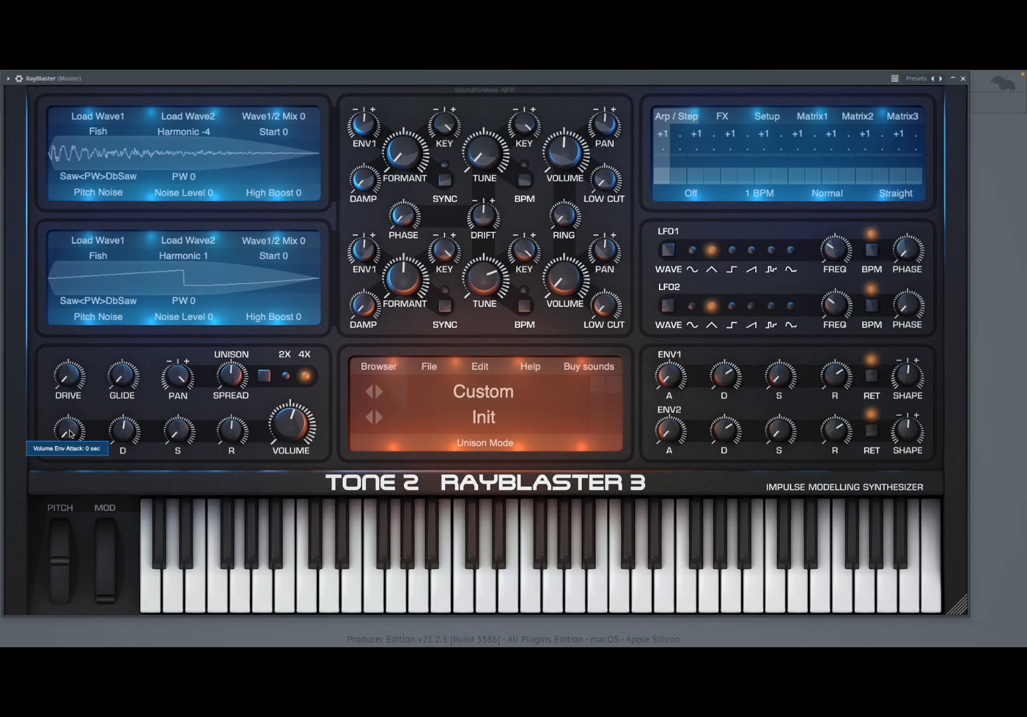
# Try the volume envelope's attack at 0.10 and 0.49 sec, lower it to 0.001 sec, and set the drive to 0
pyautogui.moveTo(70, 433); pyautogui.dragTo(136, 437)
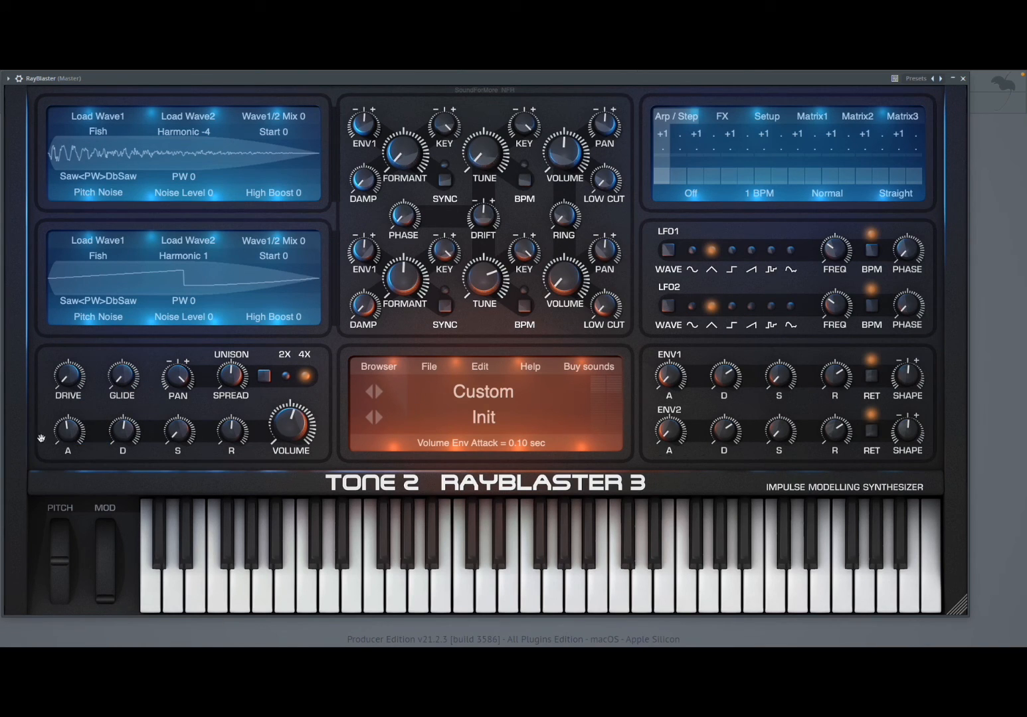
pyautogui.moveTo(66, 430); pyautogui.dragTo(88, 430)
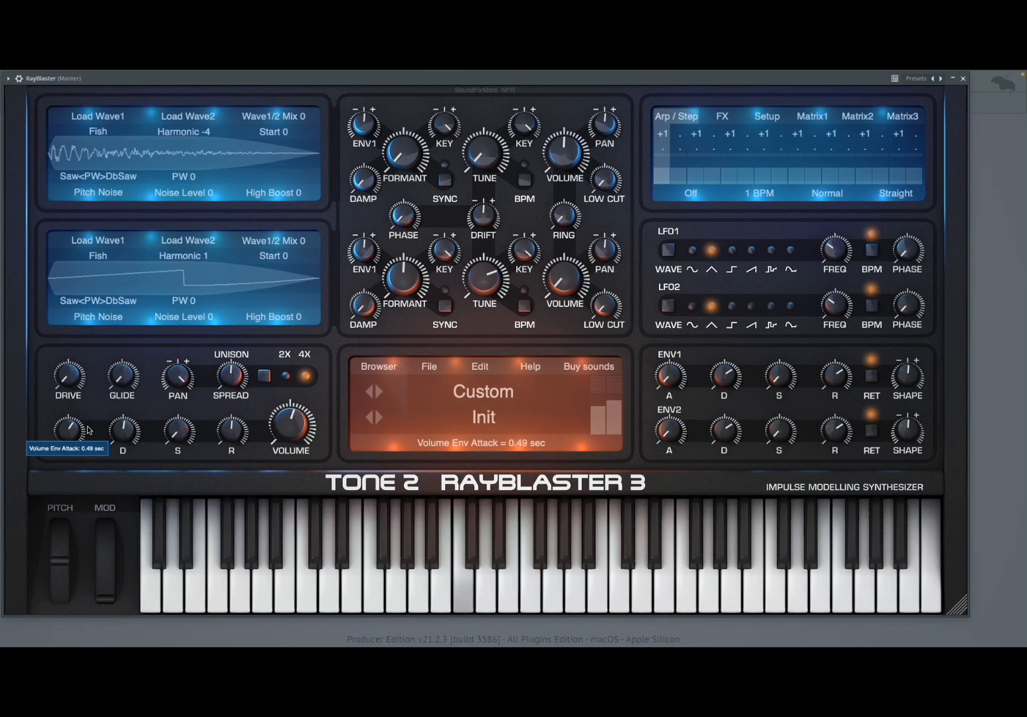
pyautogui.moveTo(28, 436); pyautogui.dragTo(6, 443)
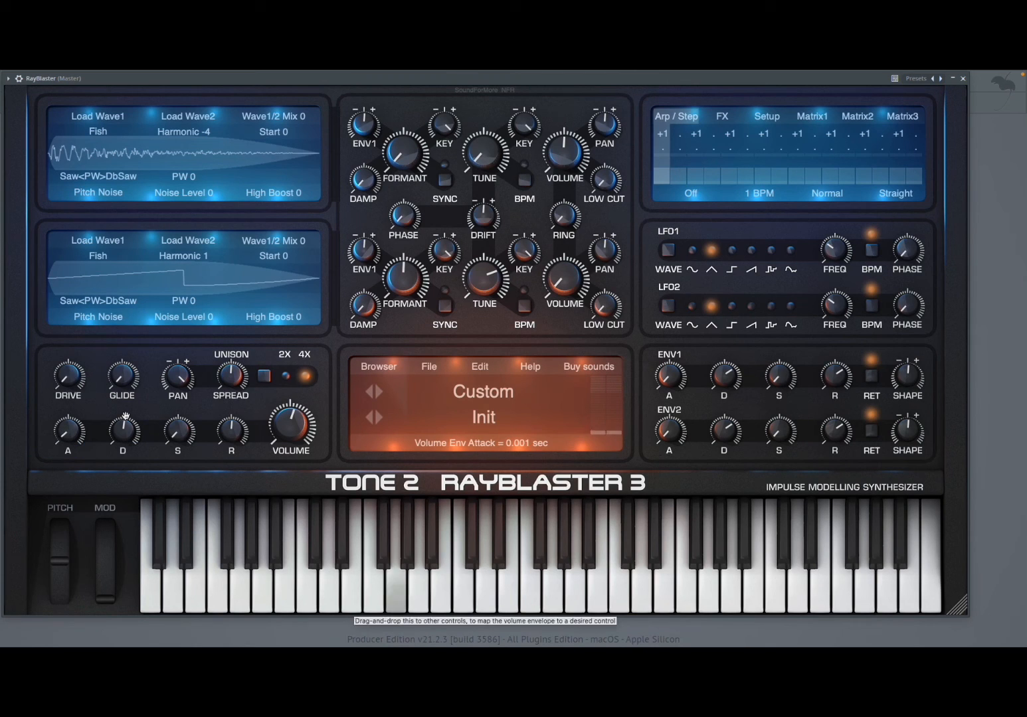
pyautogui.moveTo(106, 376); pyautogui.dragTo(138, 345)
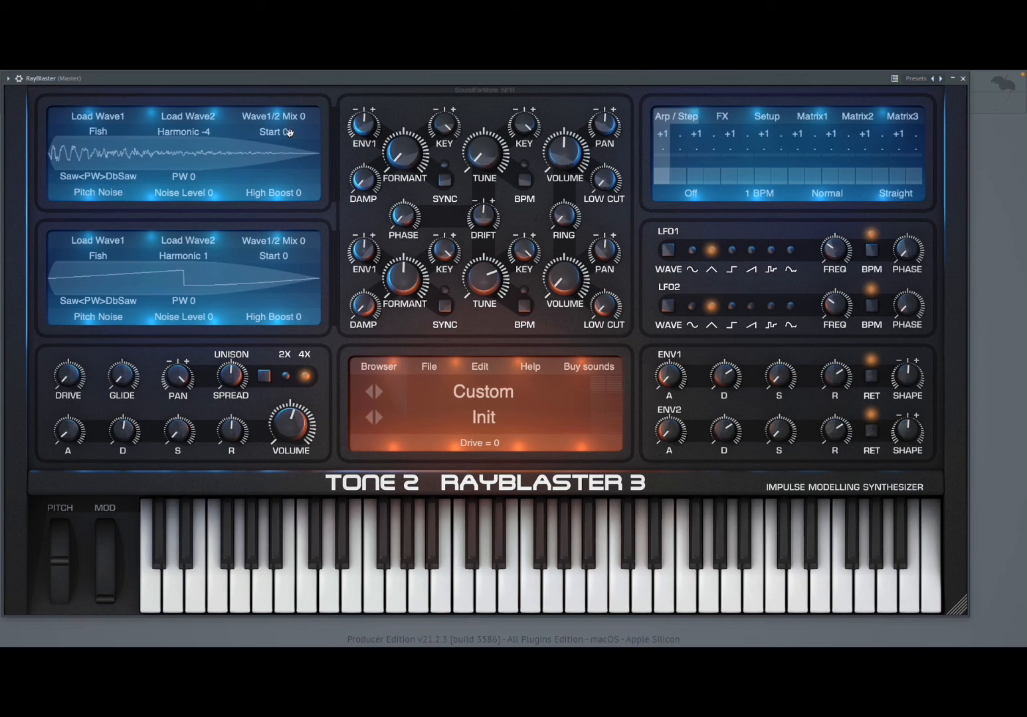
# Try oscillator 1's start offset at about 88 and at Random, and return it to 0
pyautogui.moveTo(281, 133)
pyautogui.moveTo(276, 132); pyautogui.dragTo(396, 136)
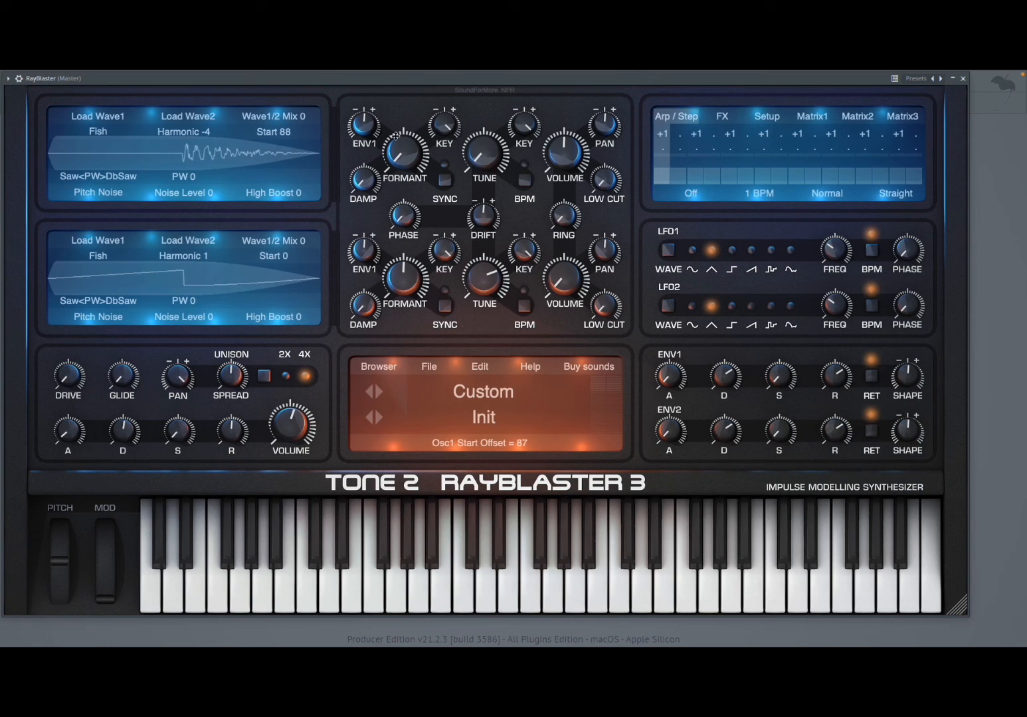
pyautogui.moveTo(396, 136); pyautogui.dragTo(419, 135)
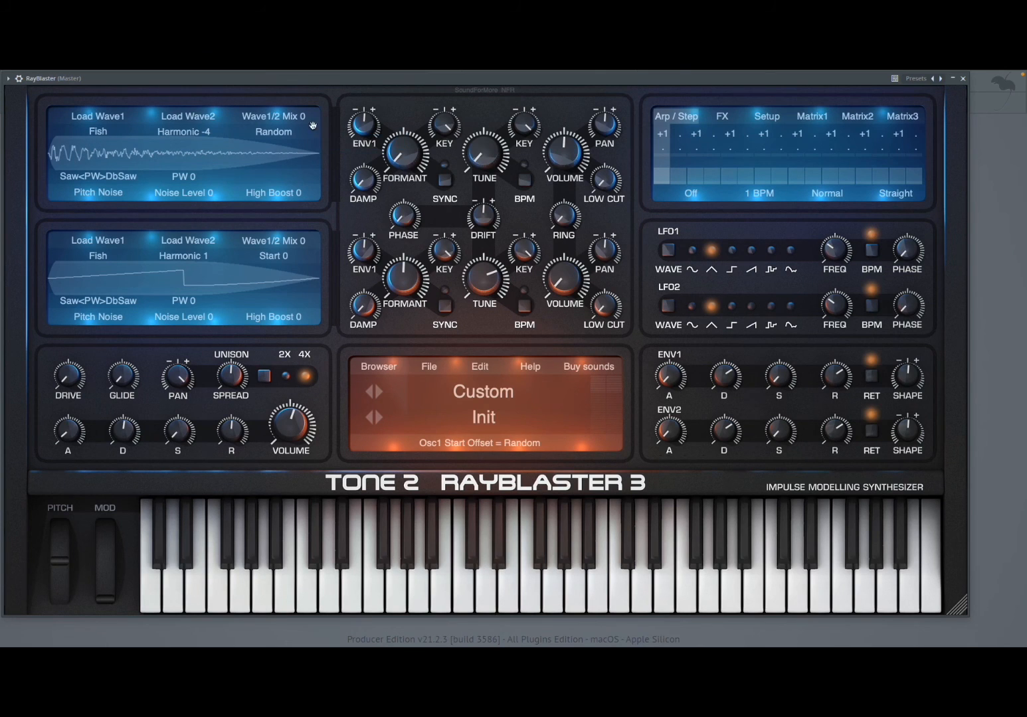
pyautogui.moveTo(296, 131); pyautogui.dragTo(89, 146)
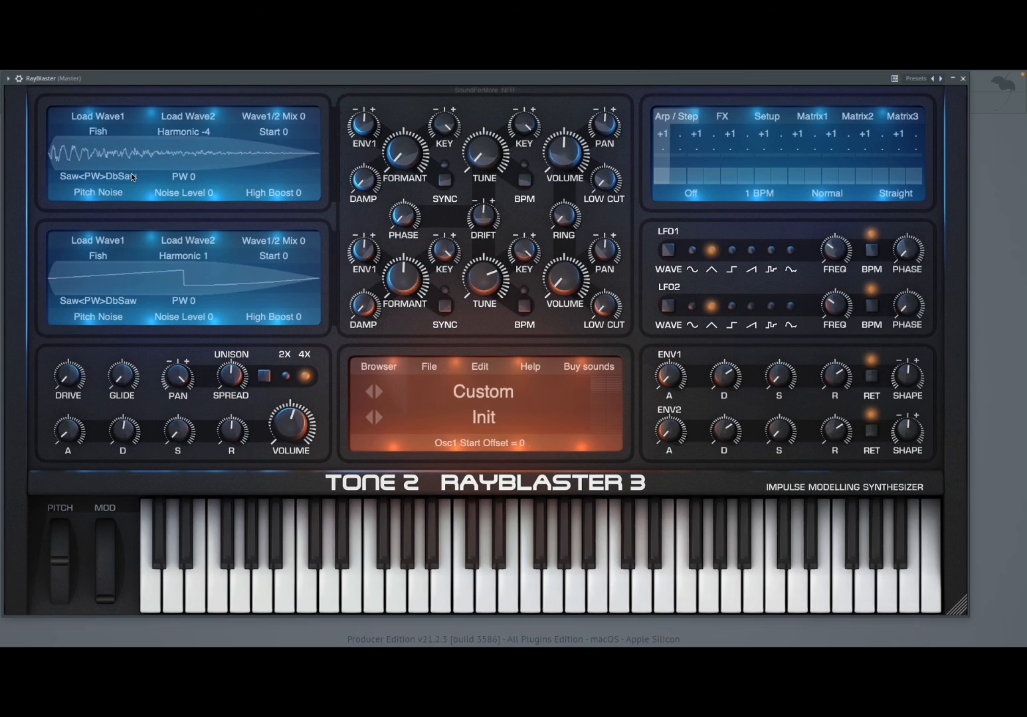